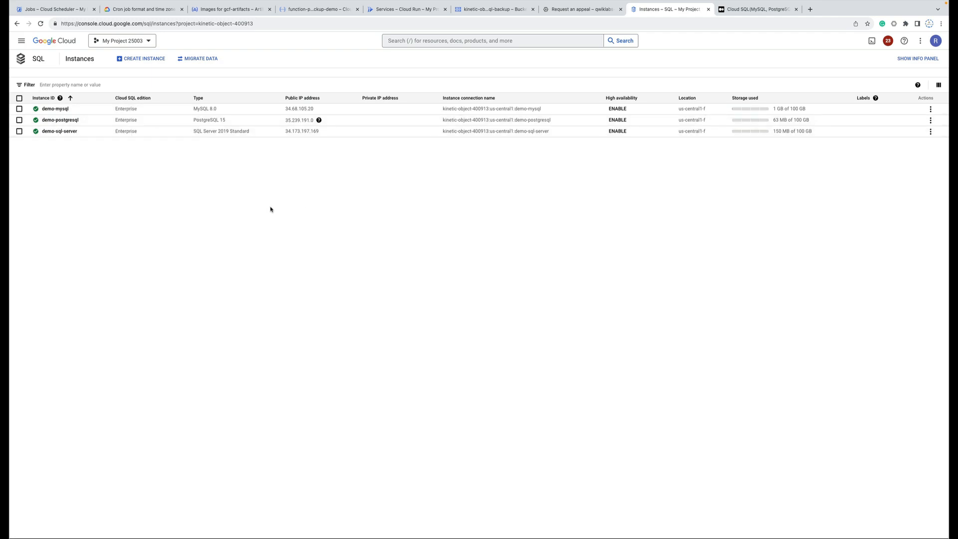
After a glance at the sql-backup bucket, open demo-sql-server and select its service account address.
click(470, 12)
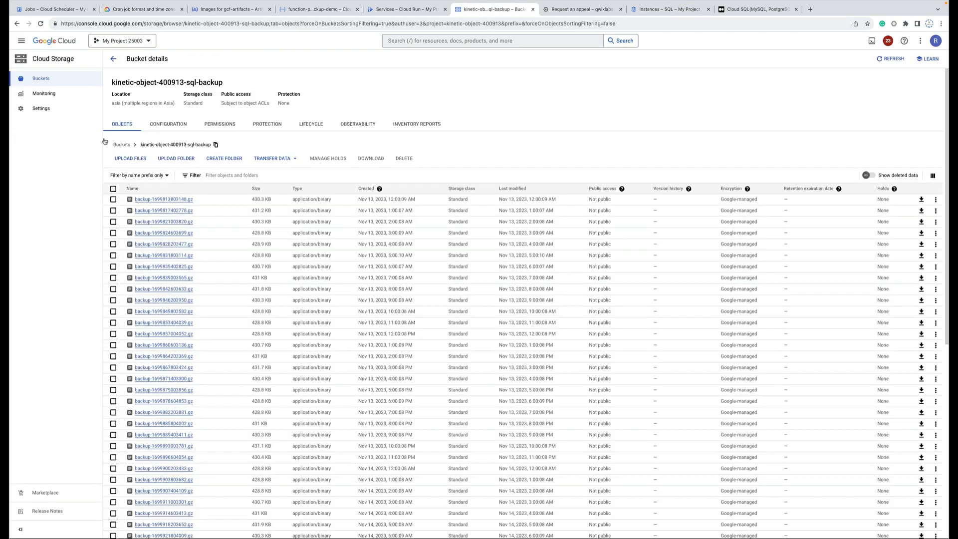
click(113, 58)
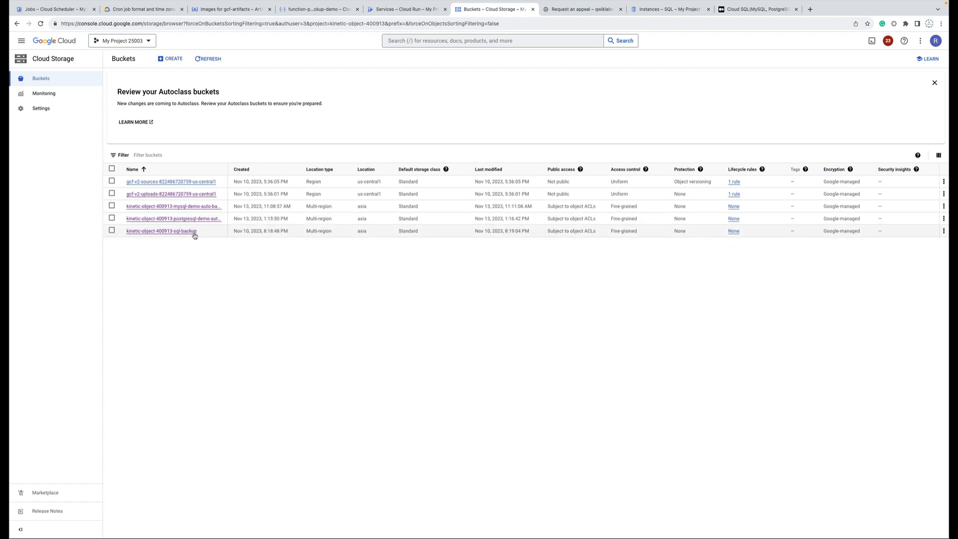
click(657, 11)
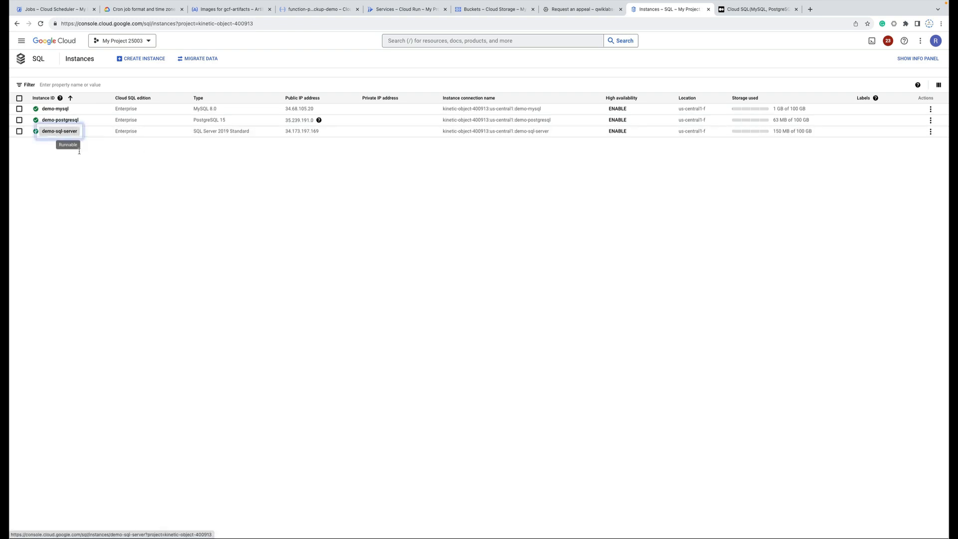
click(53, 132)
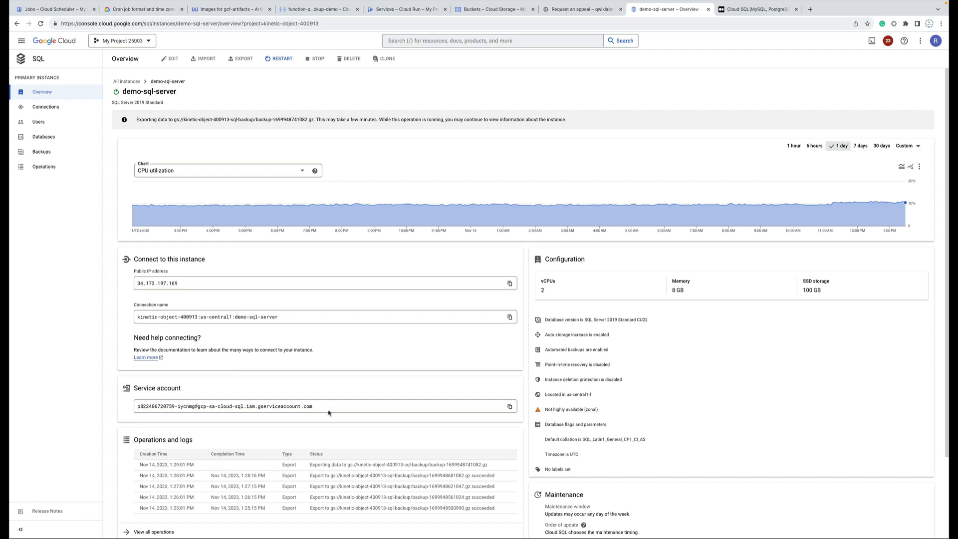
drag(329, 412, 129, 408)
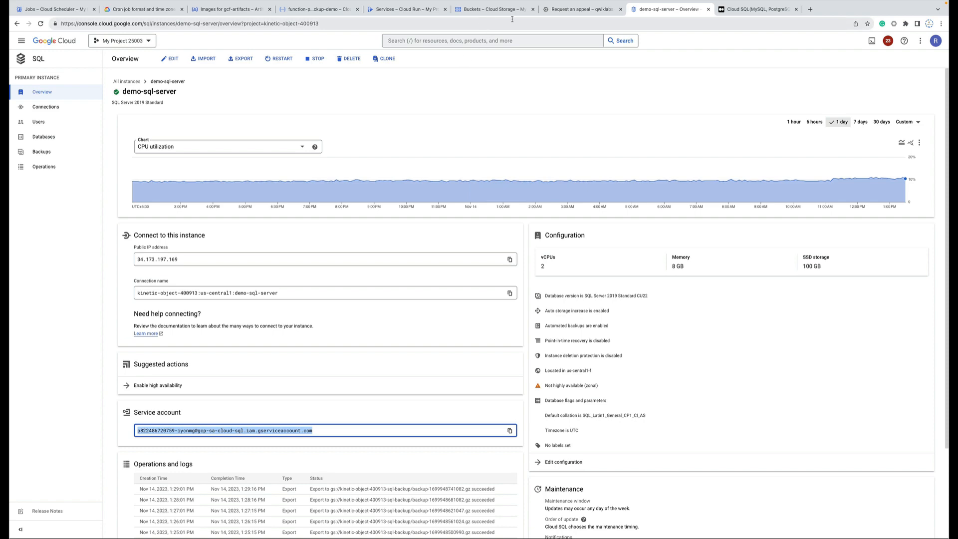
Scroll the Medium article to Step-3 and highlight the gsutil bucket-creation code block.
click(750, 10)
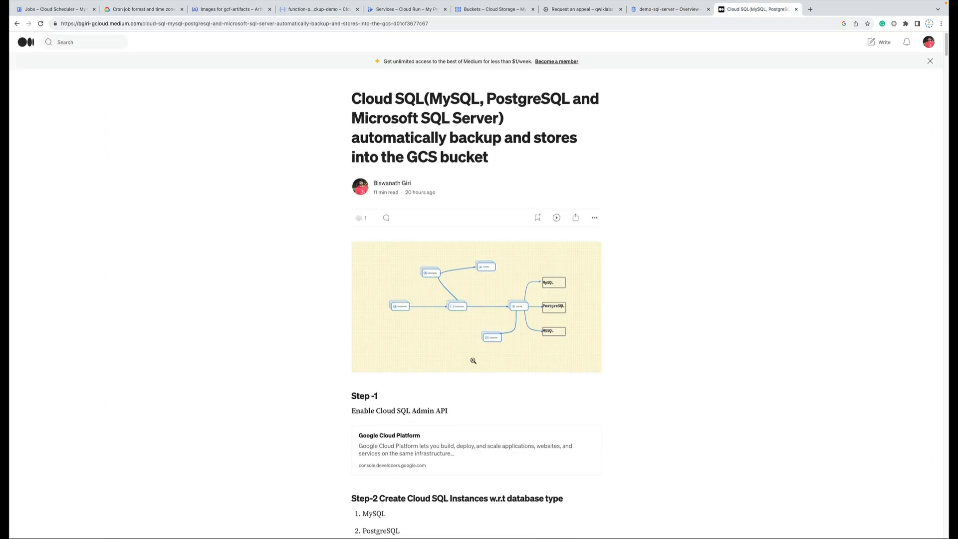
scroll(473, 360, down, 8)
scroll(474, 360, down, 15)
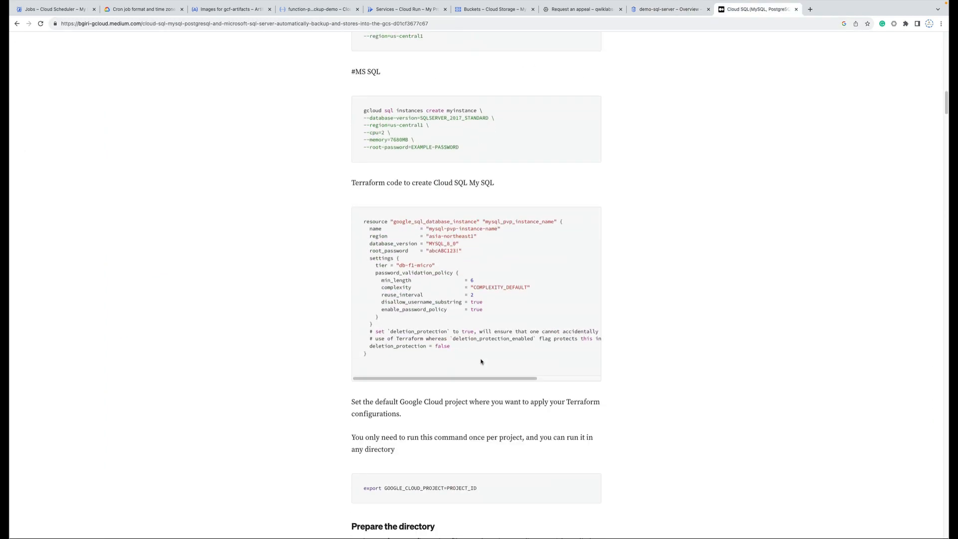
scroll(481, 360, down, 20)
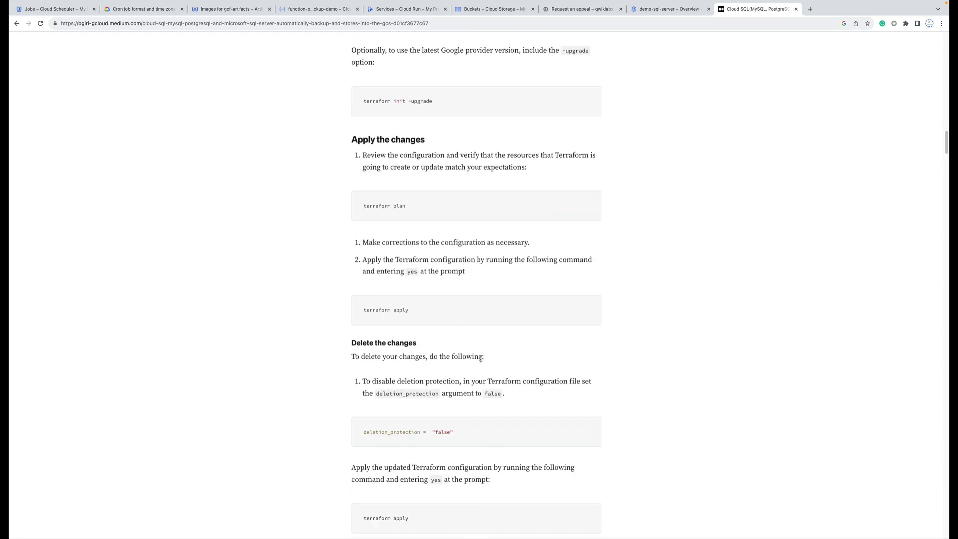
scroll(482, 360, down, 12)
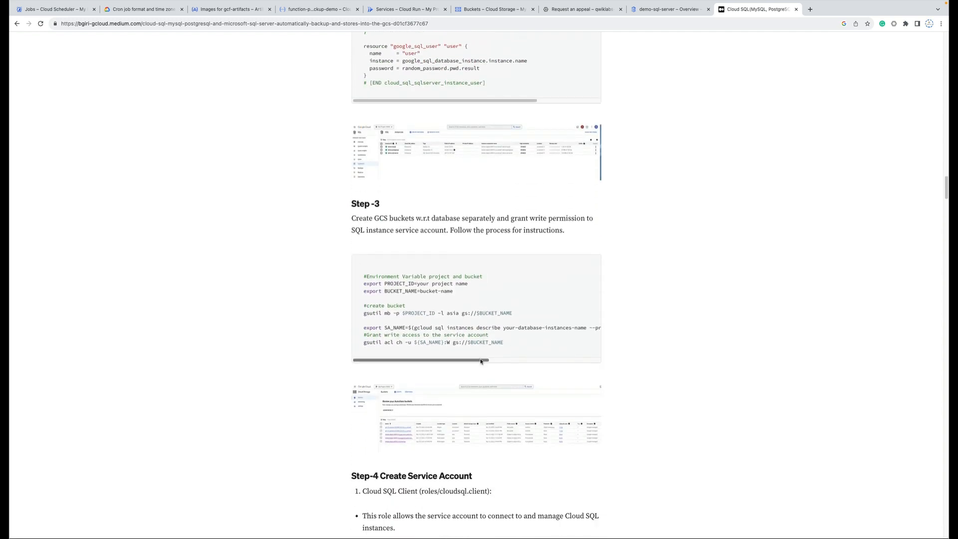
drag(505, 350, 360, 277)
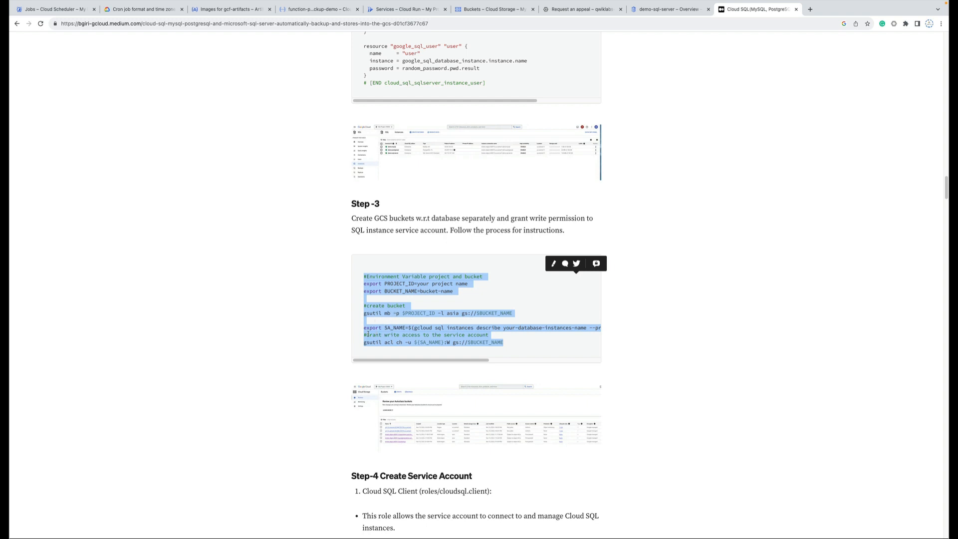
click(482, 327)
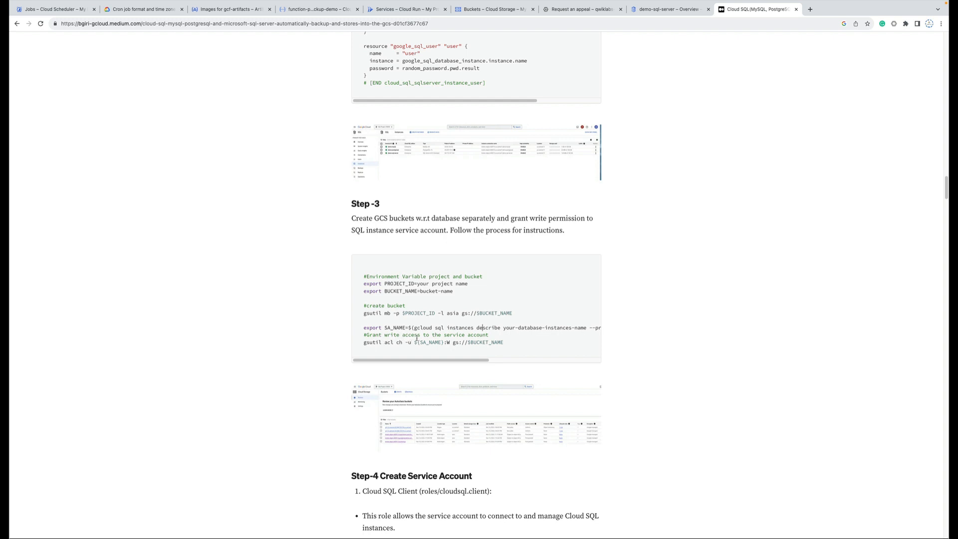
Highlight the command granting the service account write access, then return to the buckets list.
drag(505, 344, 362, 340)
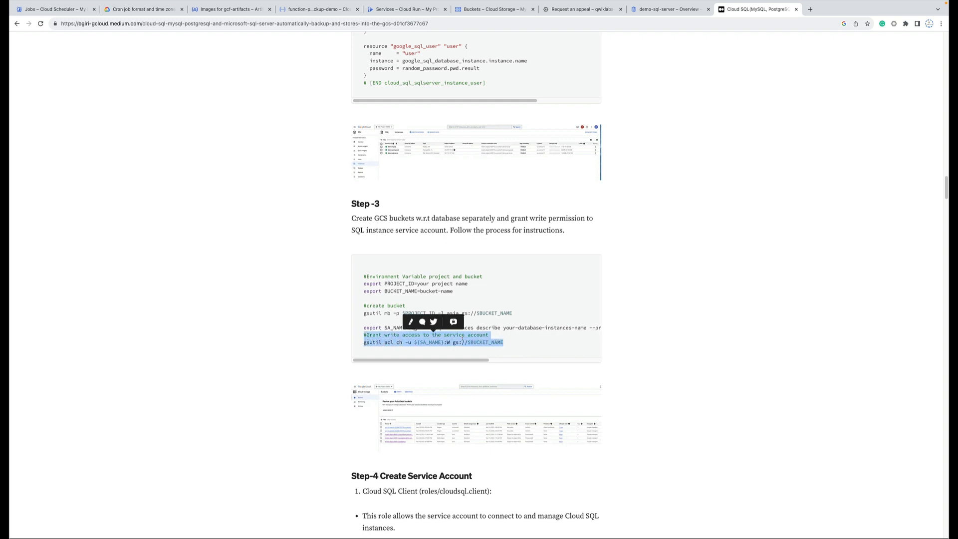
click(513, 338)
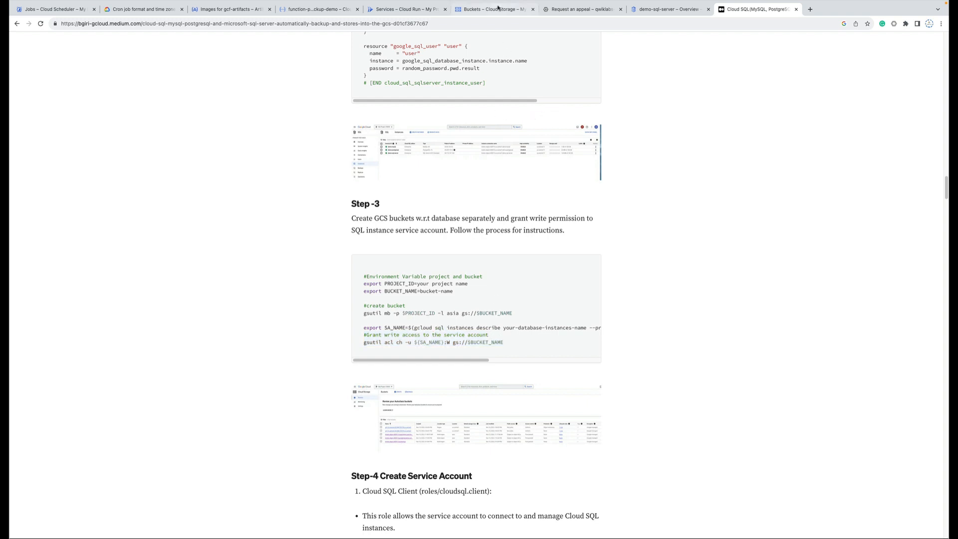
click(494, 9)
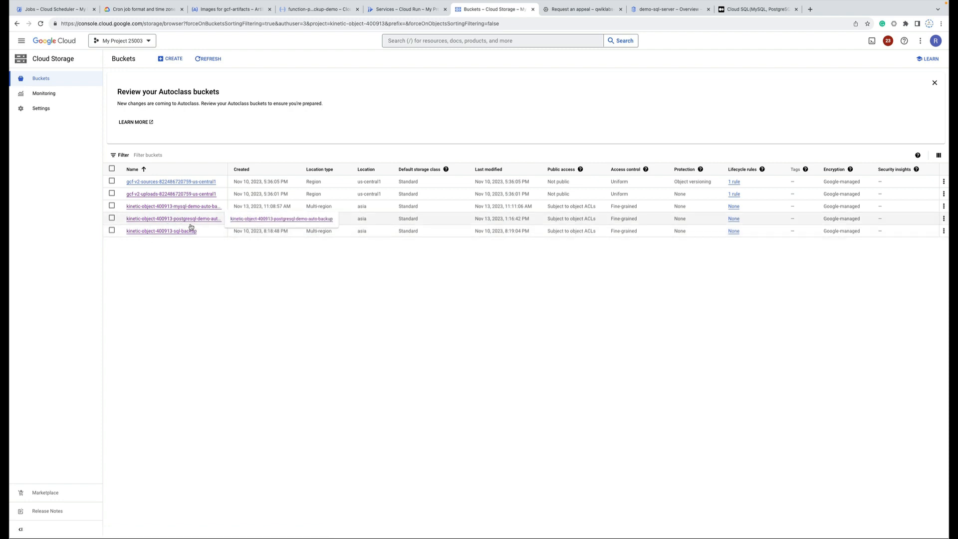
Move through the SQL instance, Instances and Buckets tabs to the function-postgresql-auto-backup-demo source.
click(670, 10)
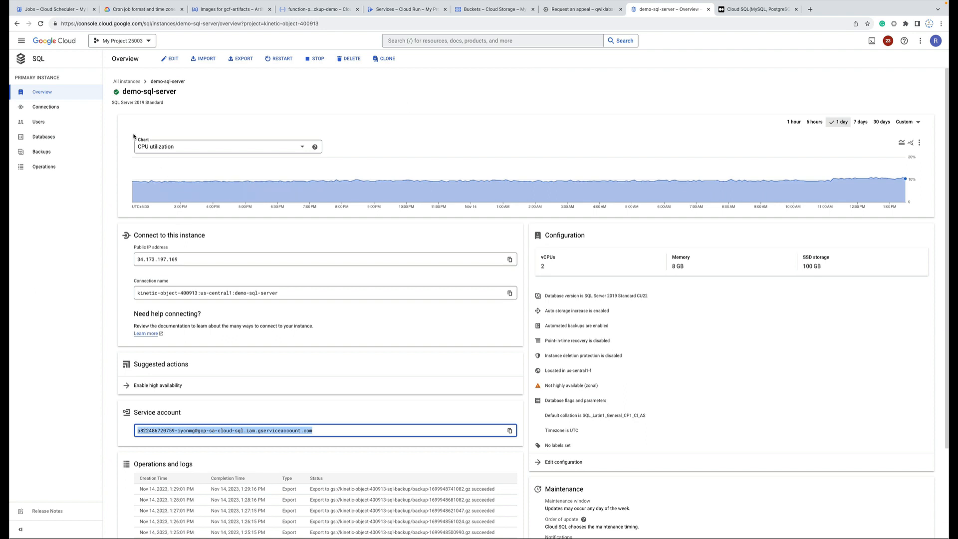
click(17, 23)
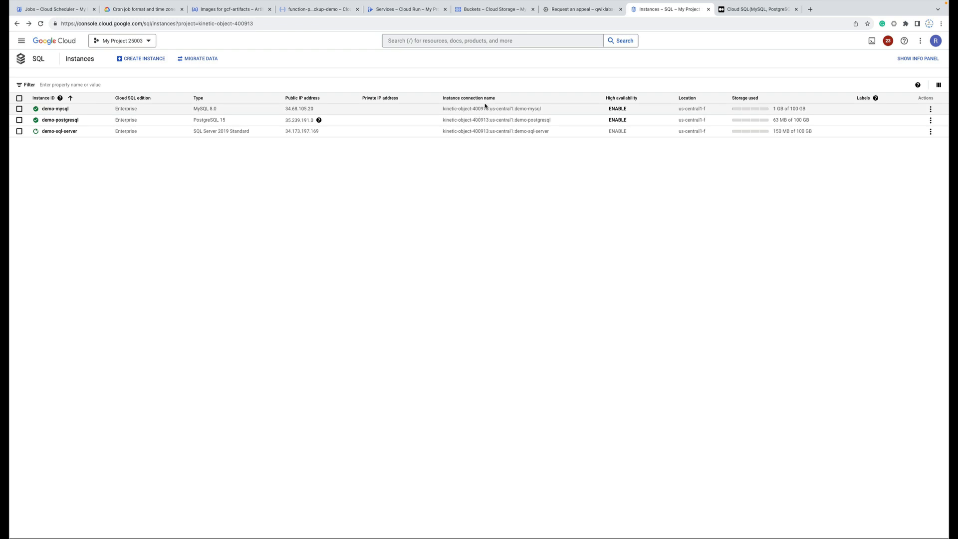
click(478, 10)
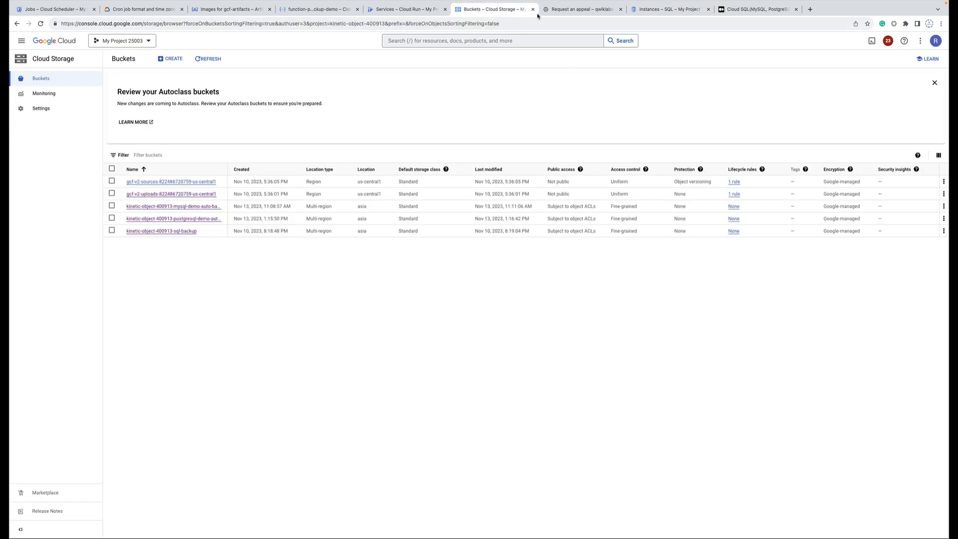
click(660, 10)
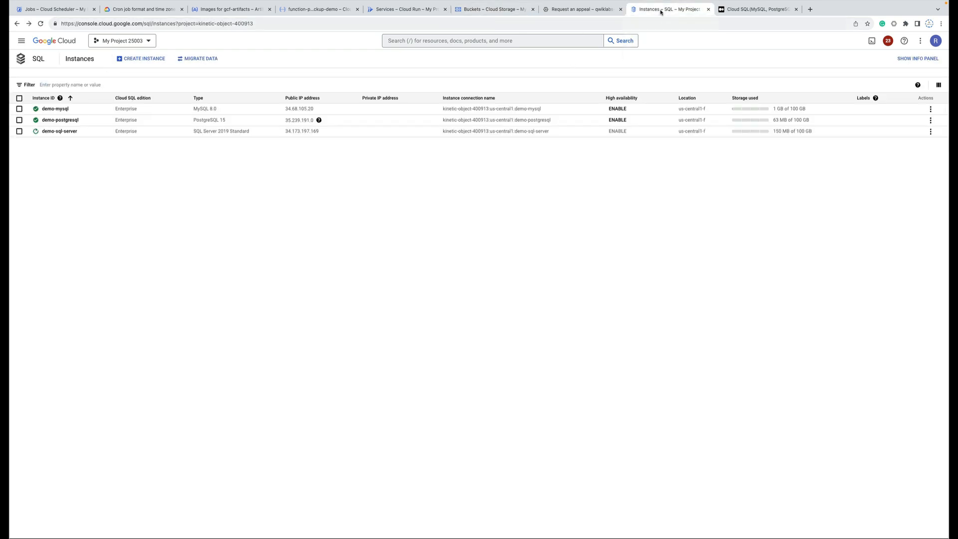
click(490, 10)
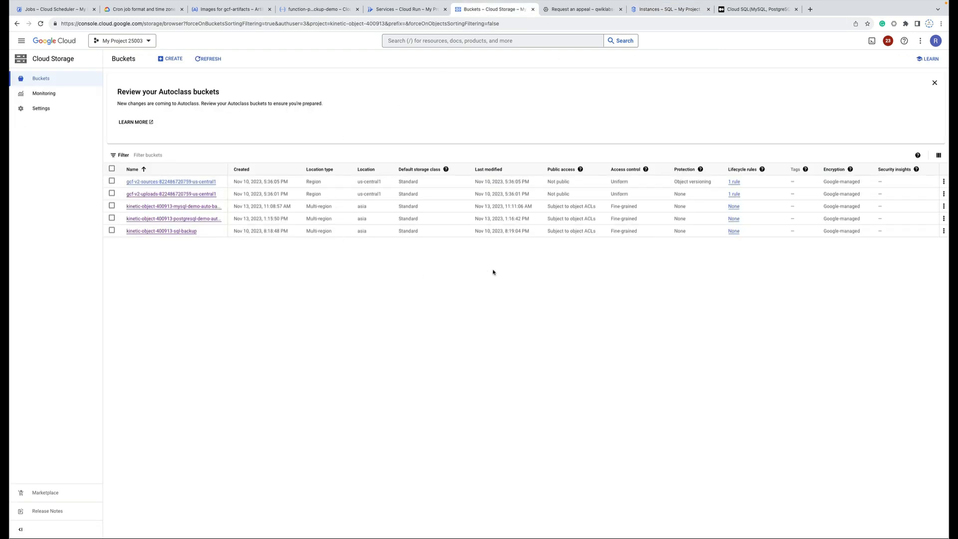
click(310, 10)
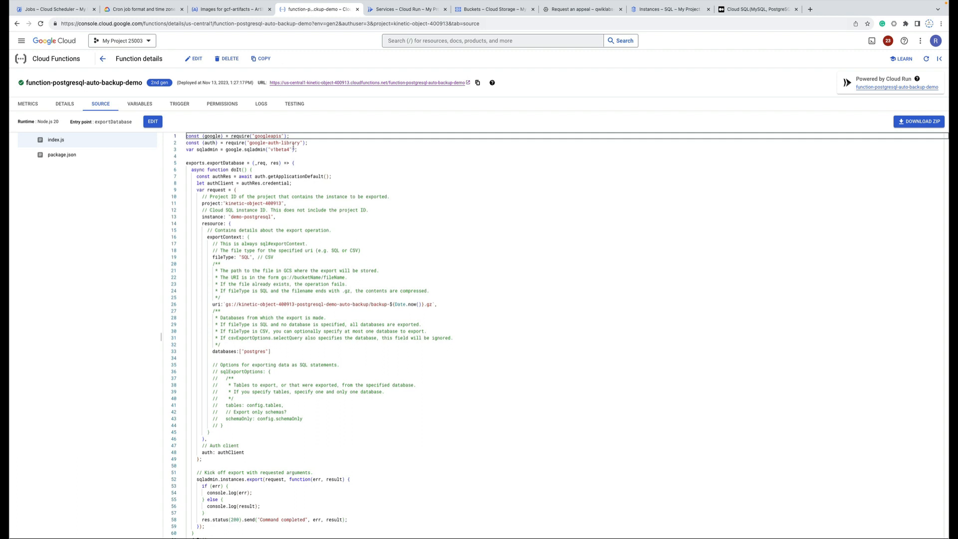
Return to the Cloud Functions list and open function-demo.
click(103, 60)
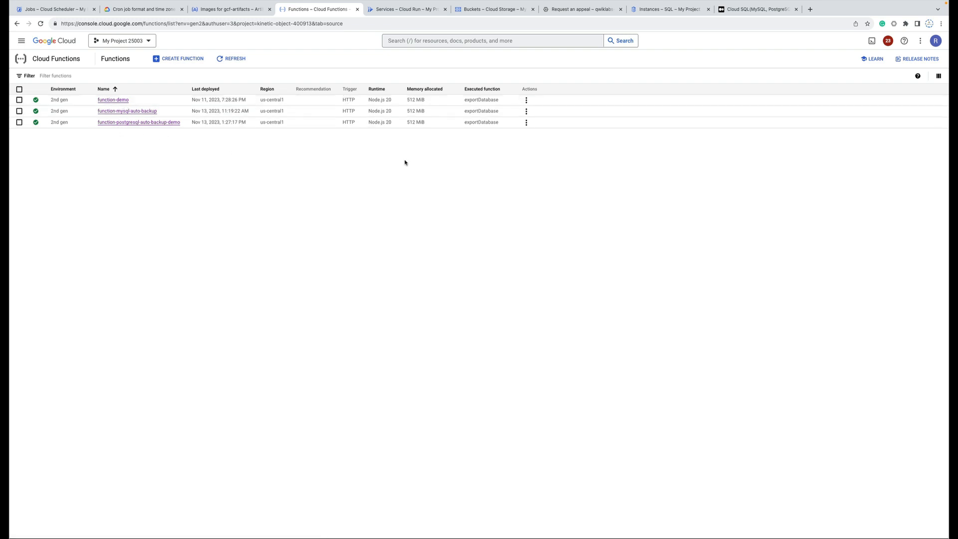
click(113, 100)
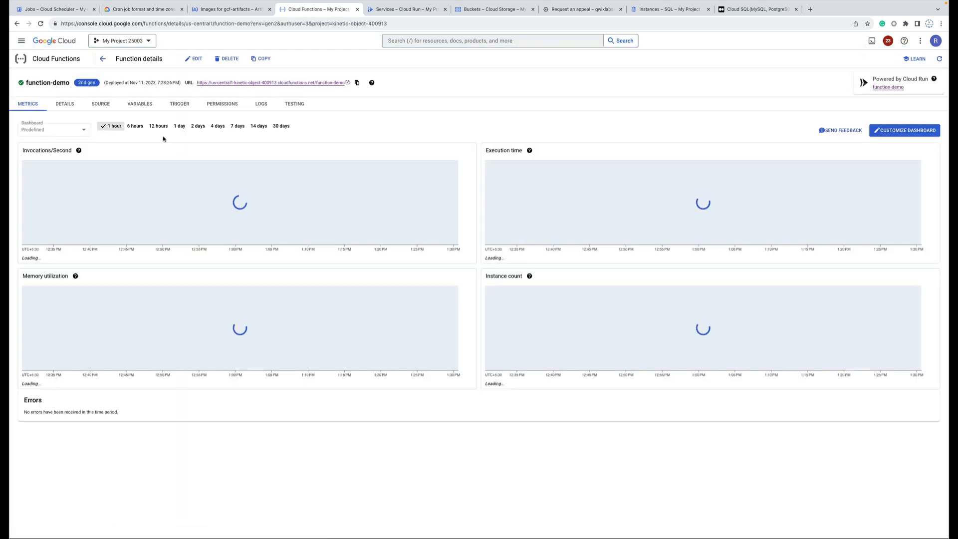
Open function-demo's index.js and highlight exportDatabase, the project ID and instance demo-sql-server.
click(101, 105)
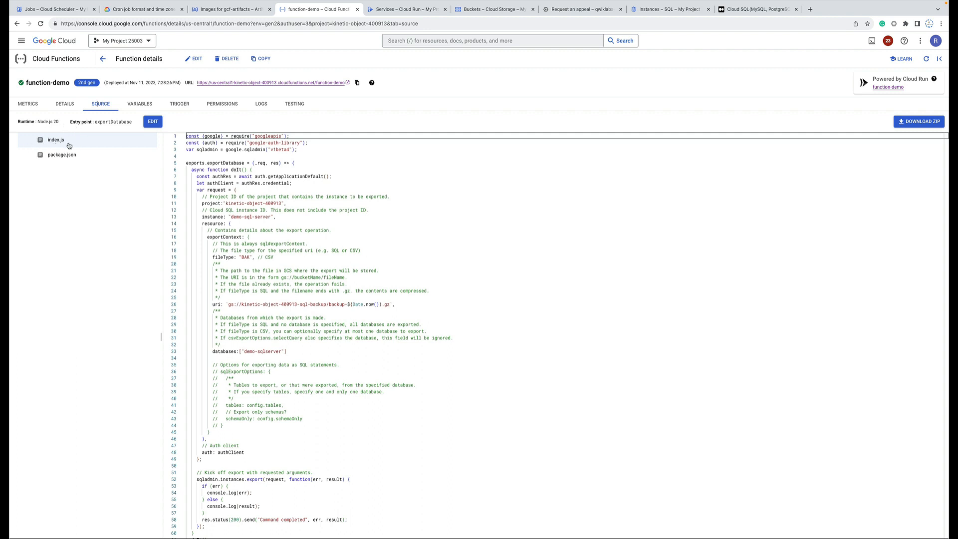
click(416, 238)
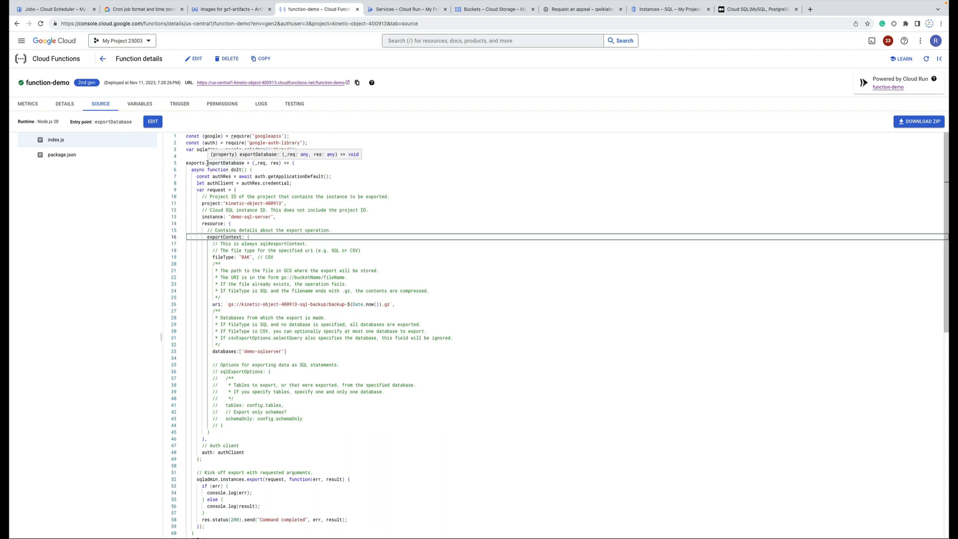
drag(209, 163, 244, 163)
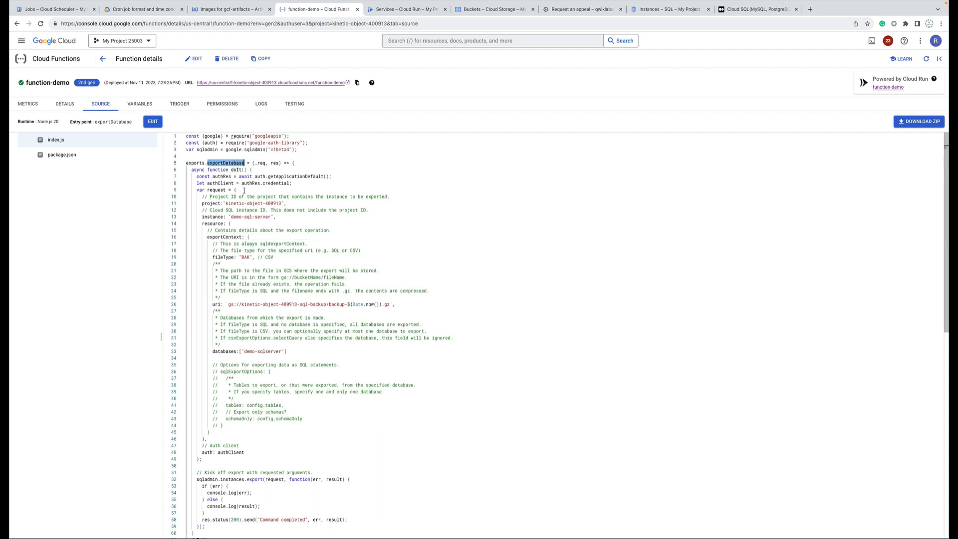
click(216, 203)
double_click(252, 203)
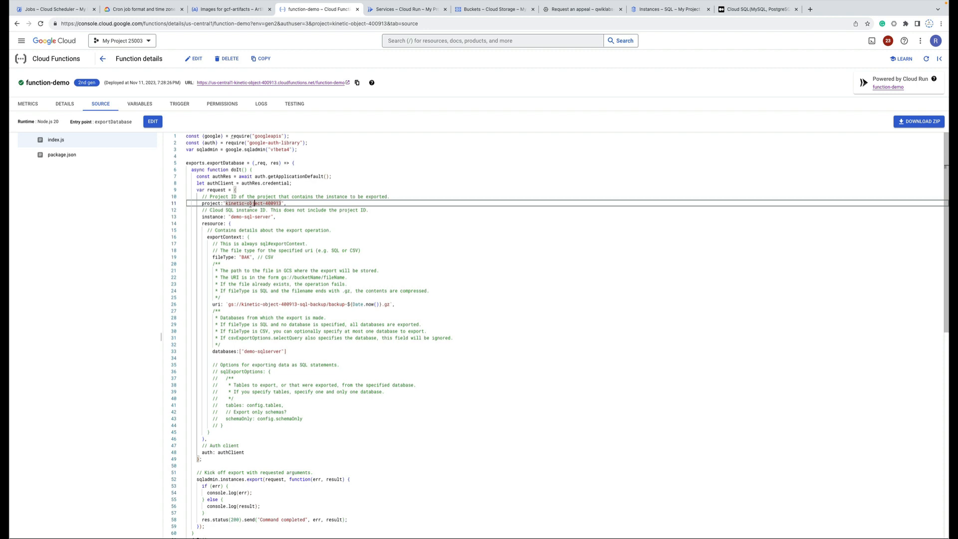
double_click(249, 216)
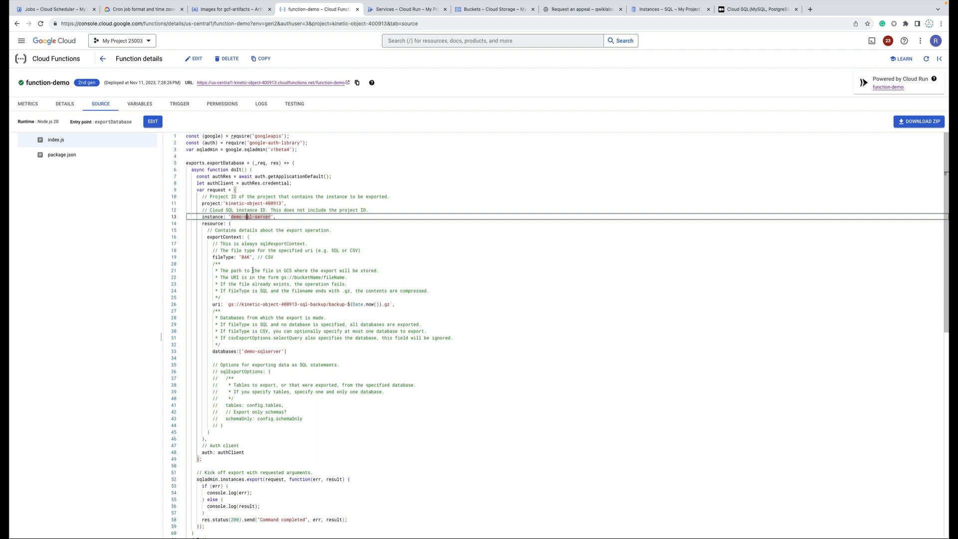
Review the BAK file type, backup uri, demo-sqlserver database and the sqladmin export request block.
click(246, 258)
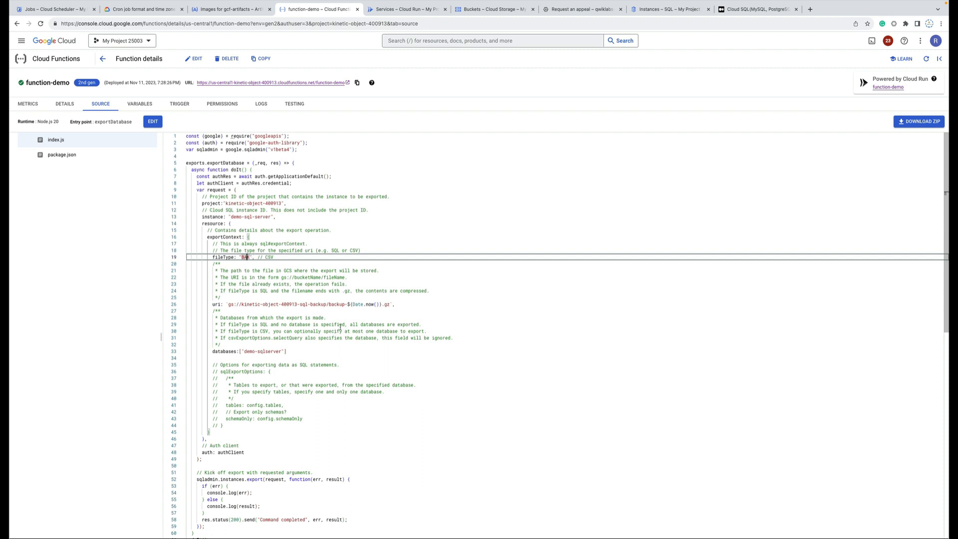
click(435, 305)
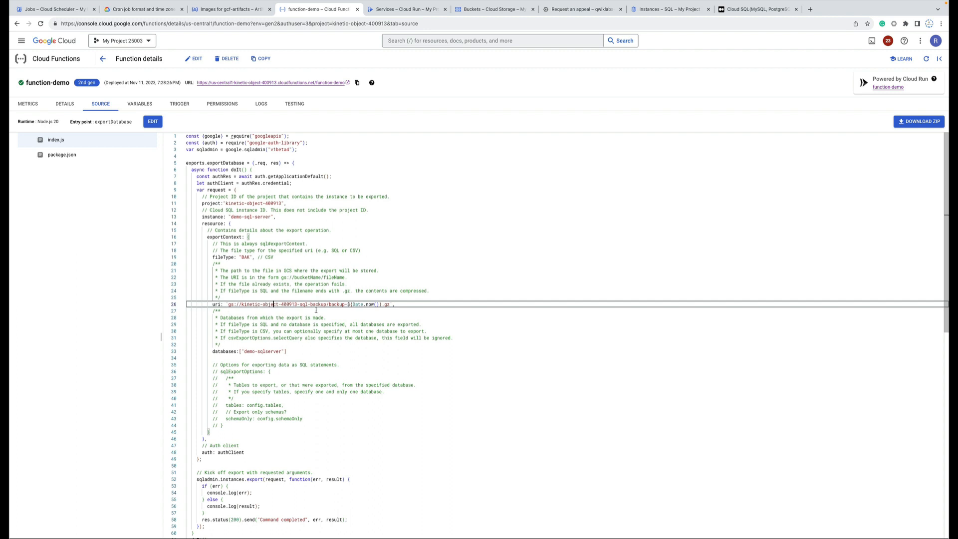
click(284, 351)
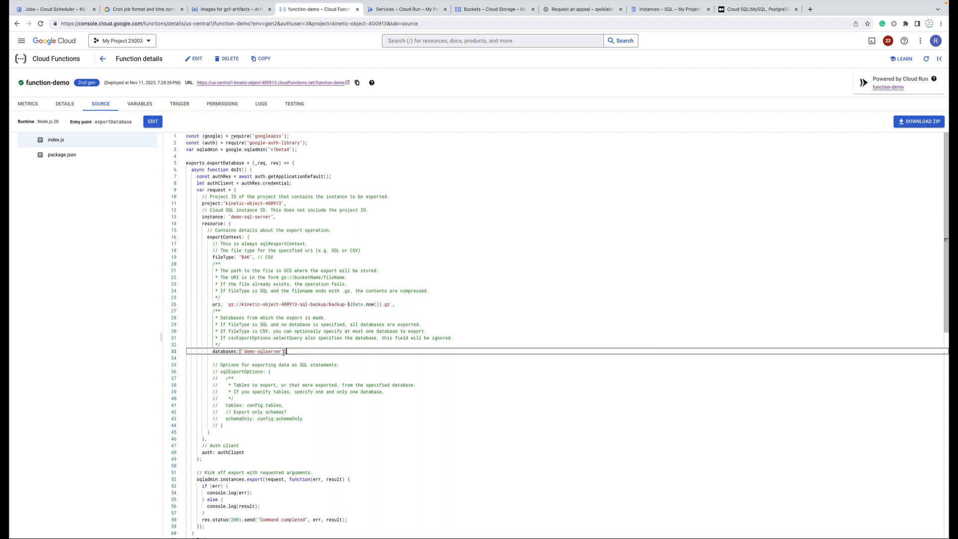
click(260, 351)
scroll(311, 384, down, 5)
scroll(310, 385, up, 1)
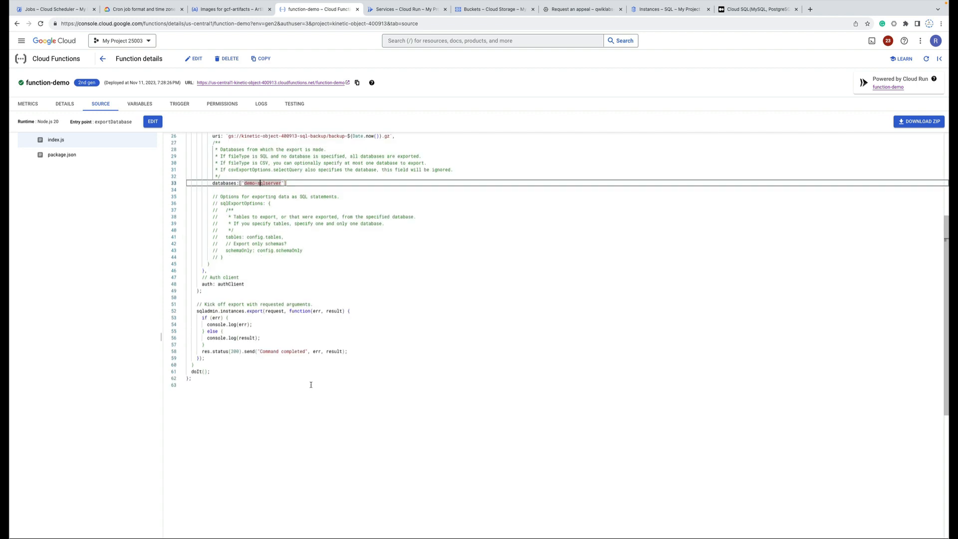
drag(243, 380, 185, 311)
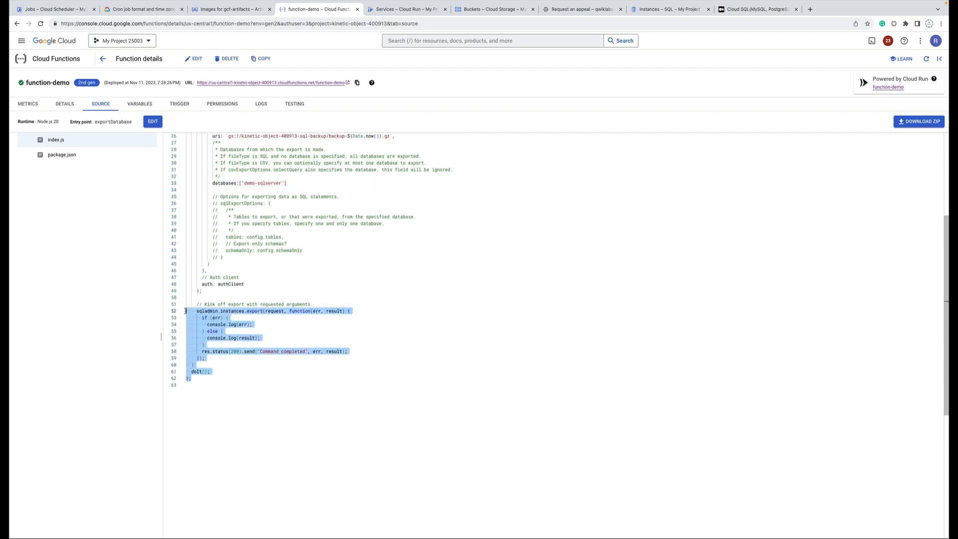
click(239, 353)
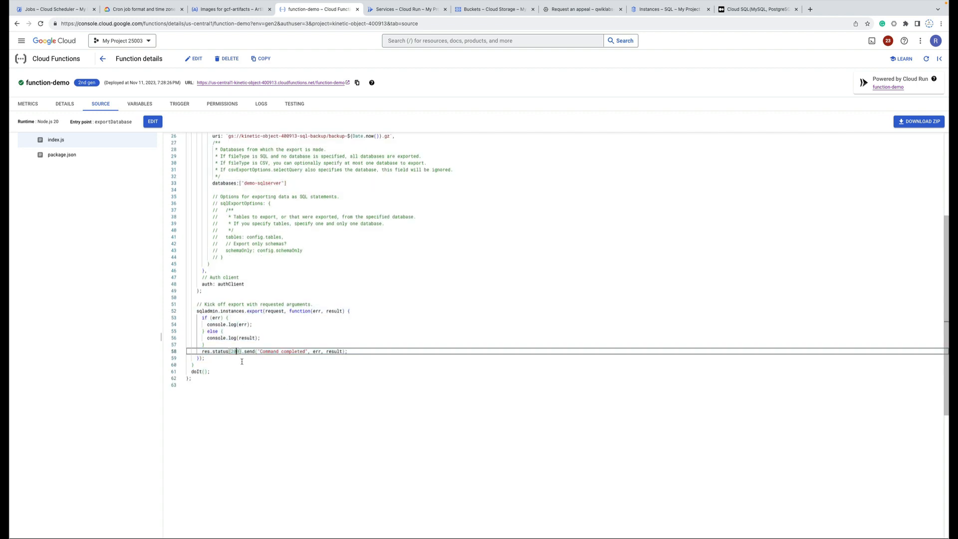
click(223, 371)
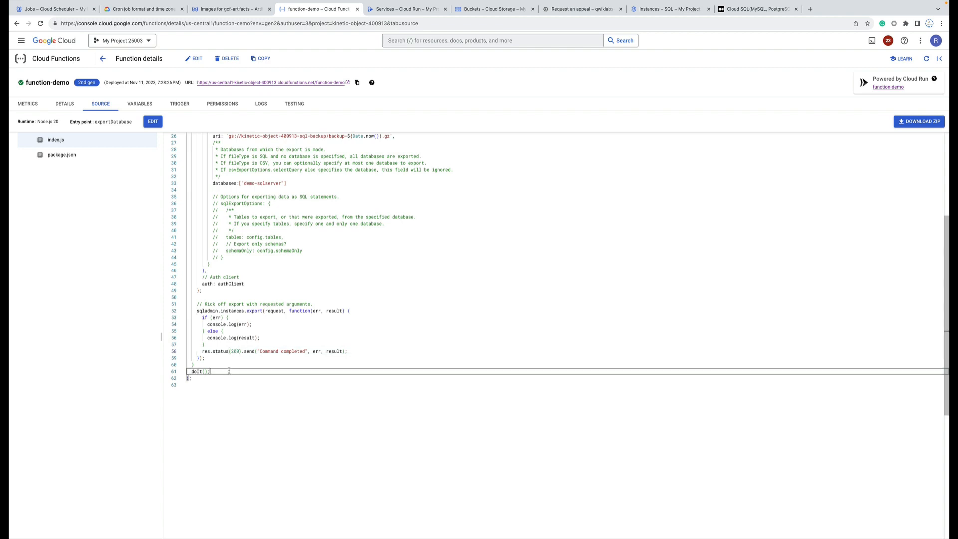
scroll(320, 336, up, 3)
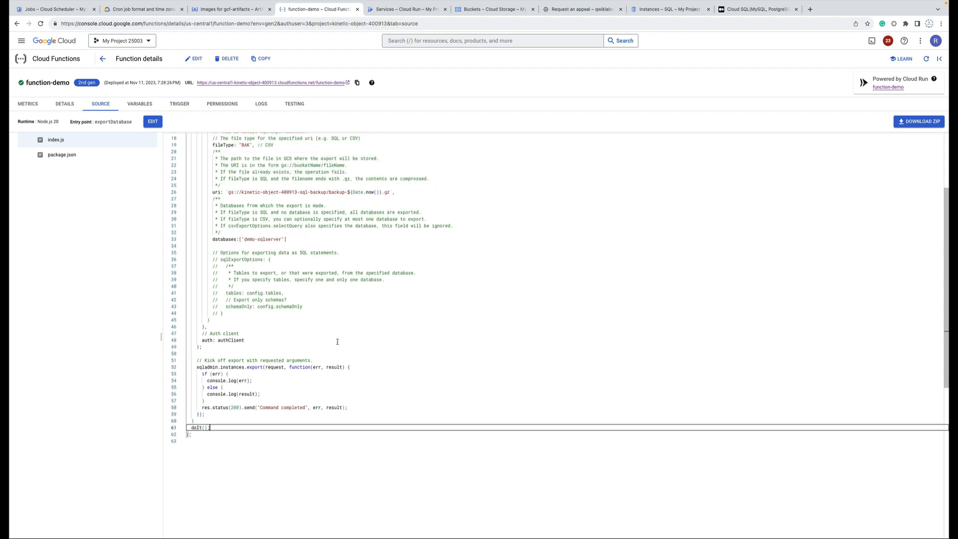
scroll(337, 341, up, 5)
Check package.json's googleapis and google-auth-library dependencies, then go back to the Functions list.
click(66, 157)
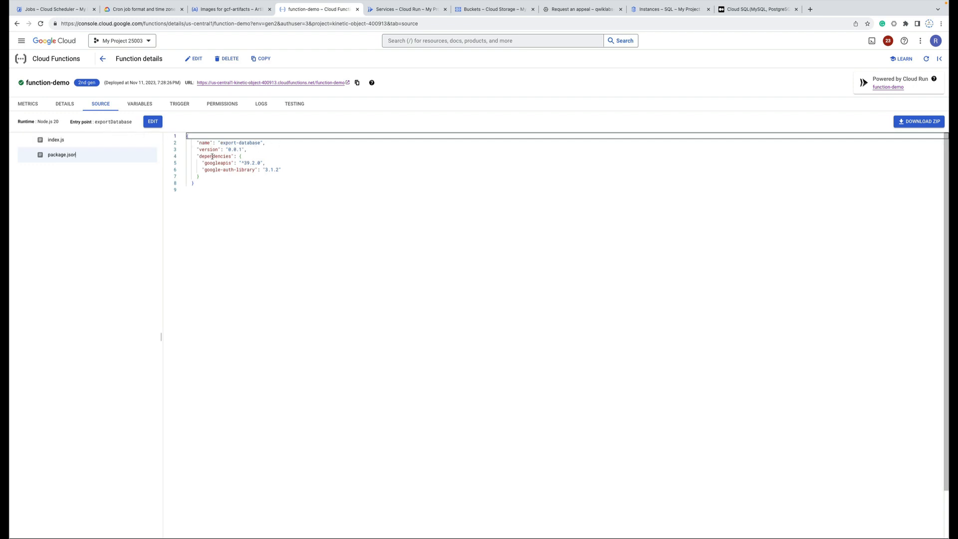
drag(263, 148, 212, 143)
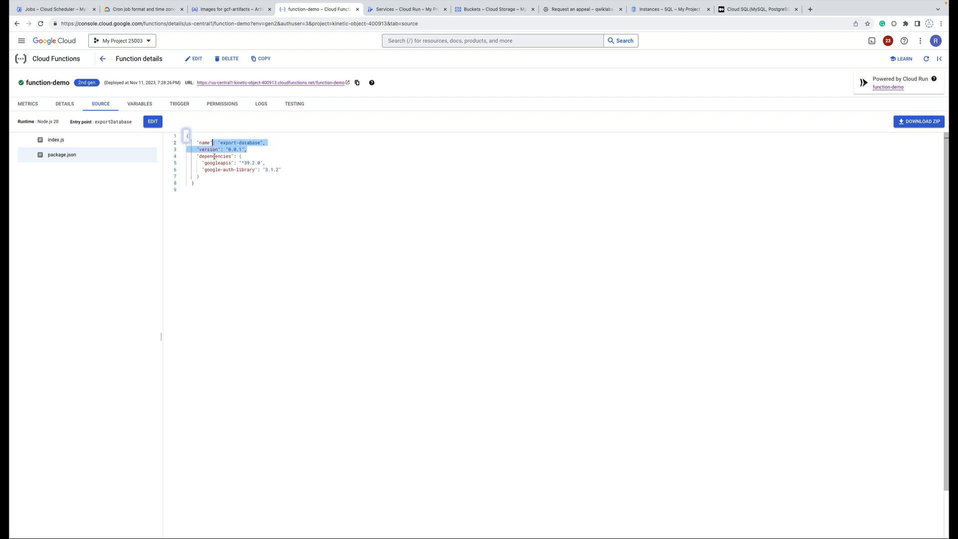
click(206, 201)
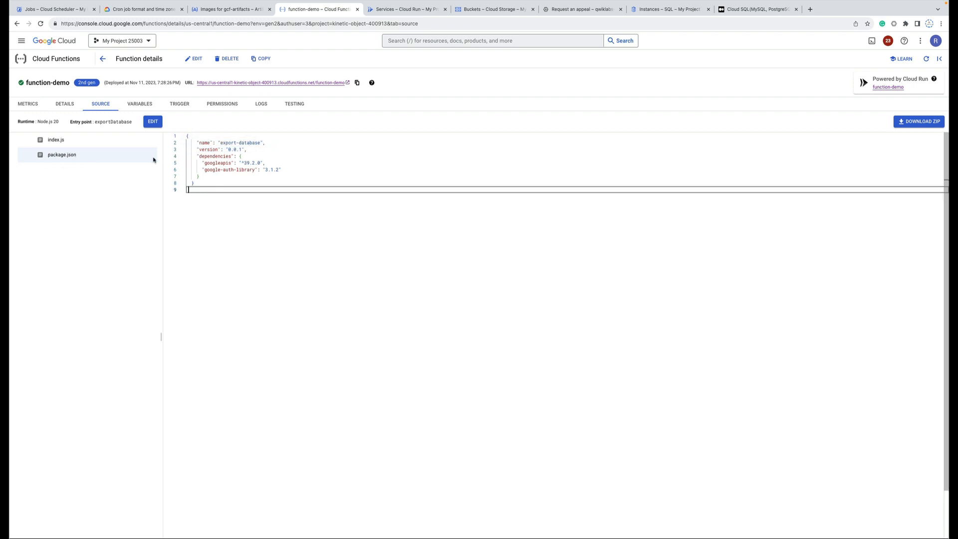
click(102, 59)
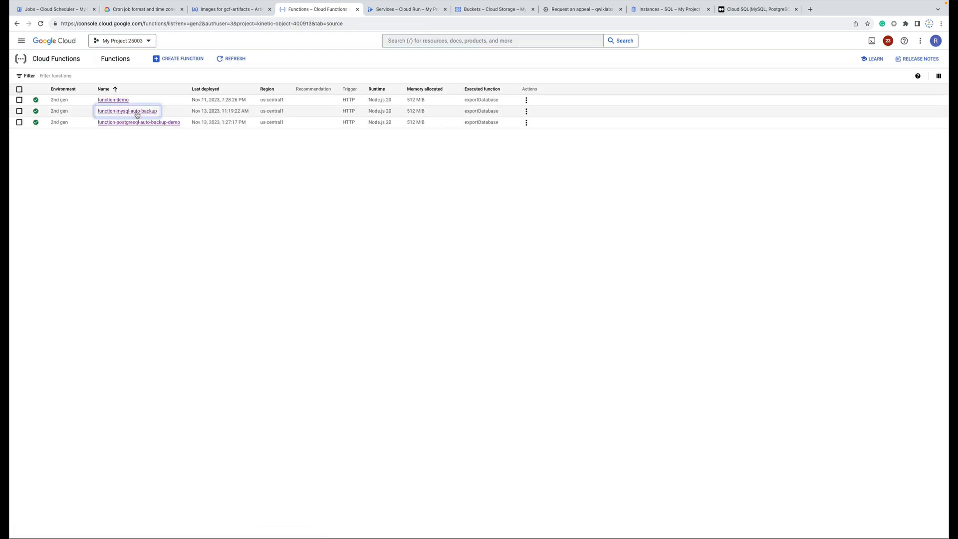
Check function-mysql-auto-backup's source for its SQL file type, then return to Functions.
click(131, 112)
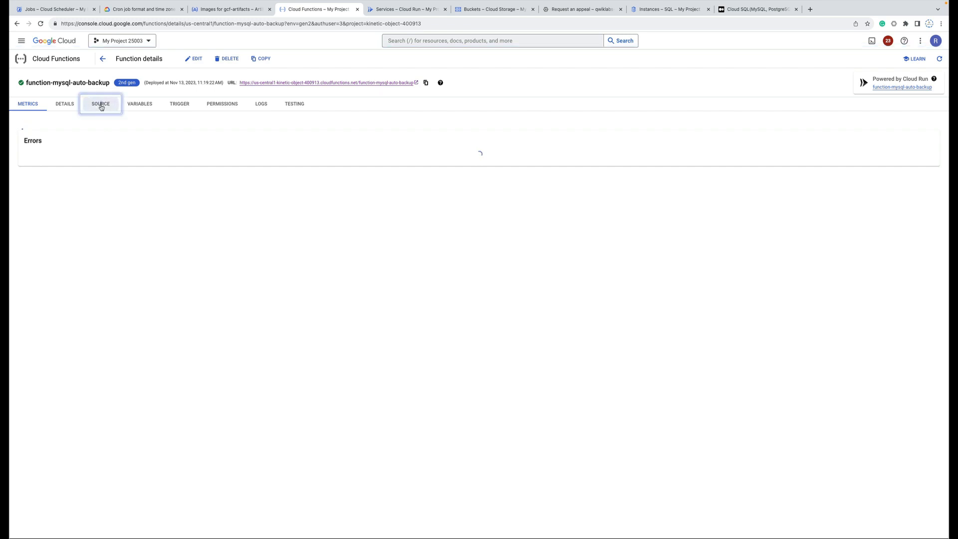
click(101, 106)
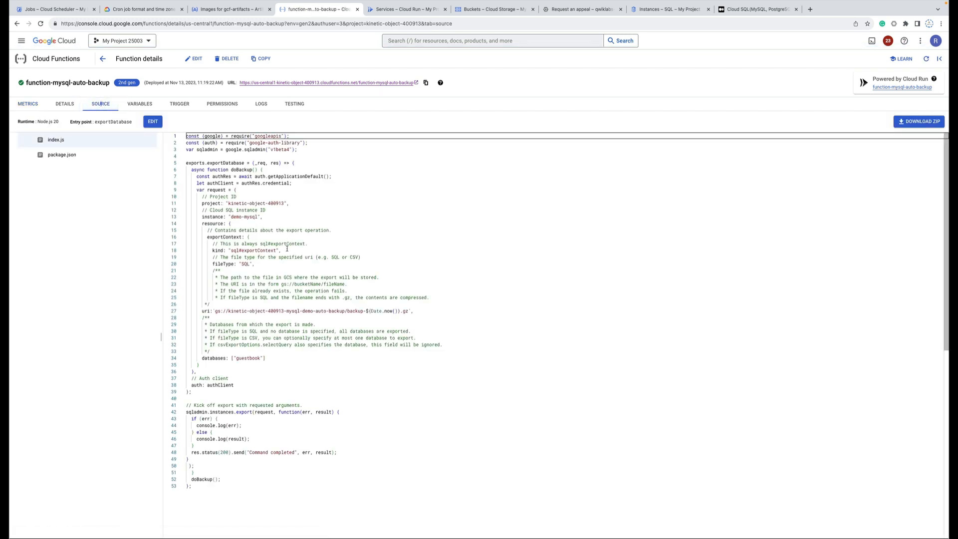
click(245, 265)
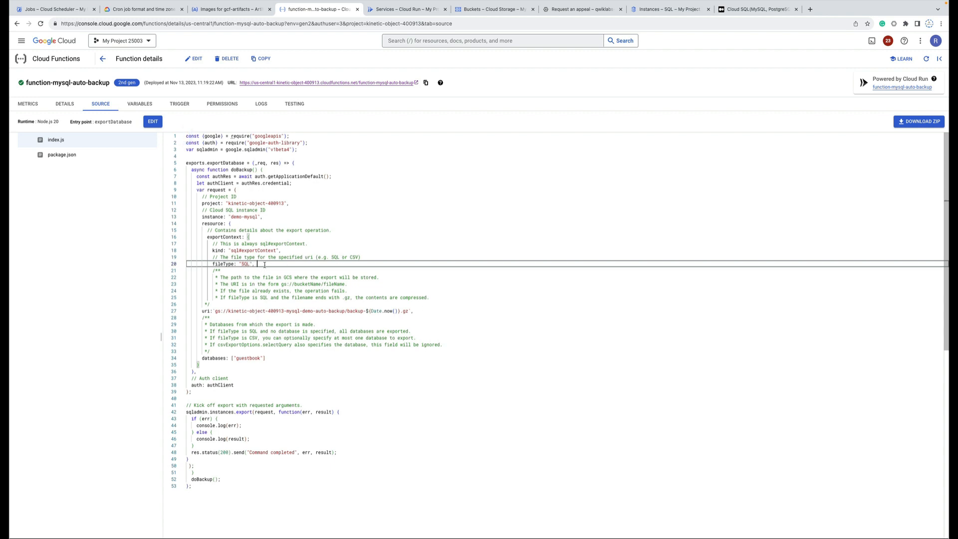
click(103, 60)
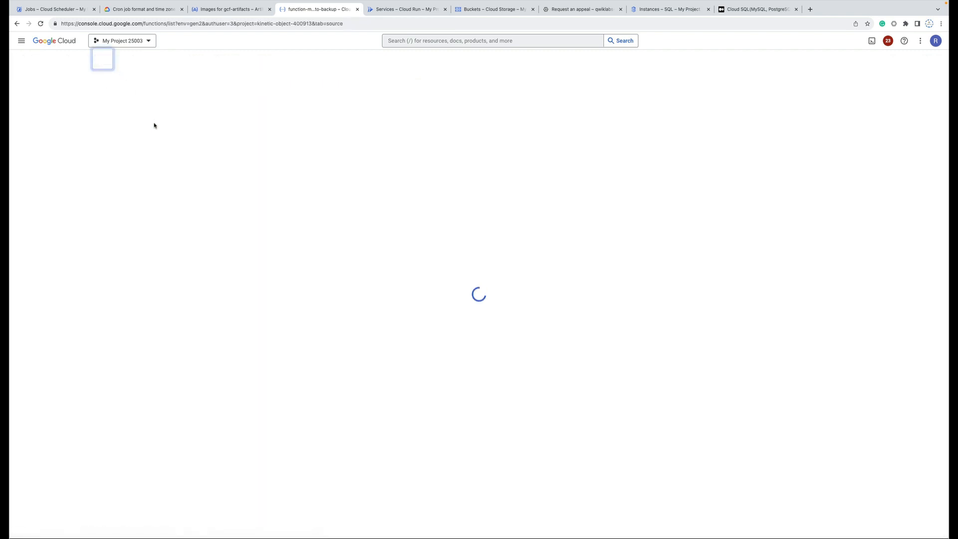
Open function-postgresql-auto-backup-demo's source and check its SQL fileType and CSV comment.
click(131, 123)
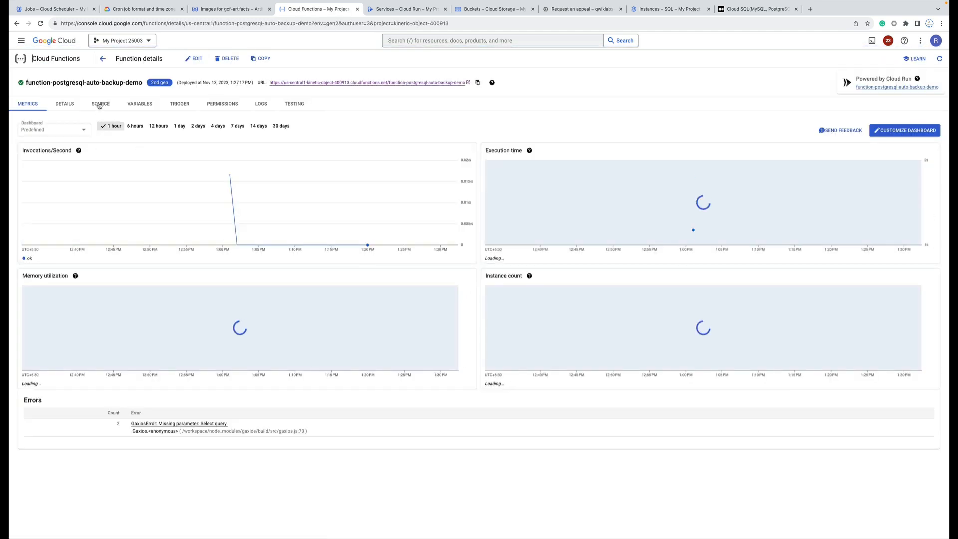
click(100, 103)
click(246, 257)
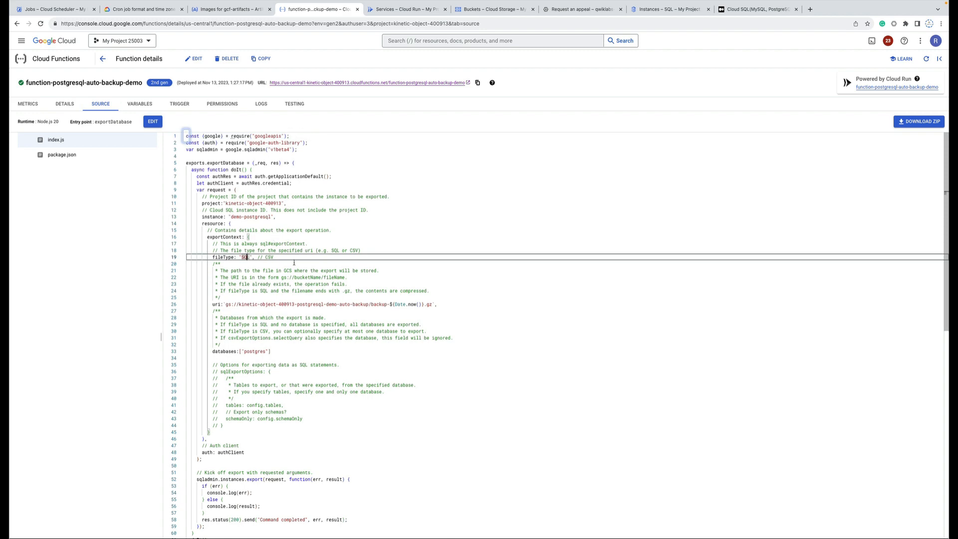
scroll(351, 370, down, 3)
scroll(342, 363, up, 3)
click(298, 256)
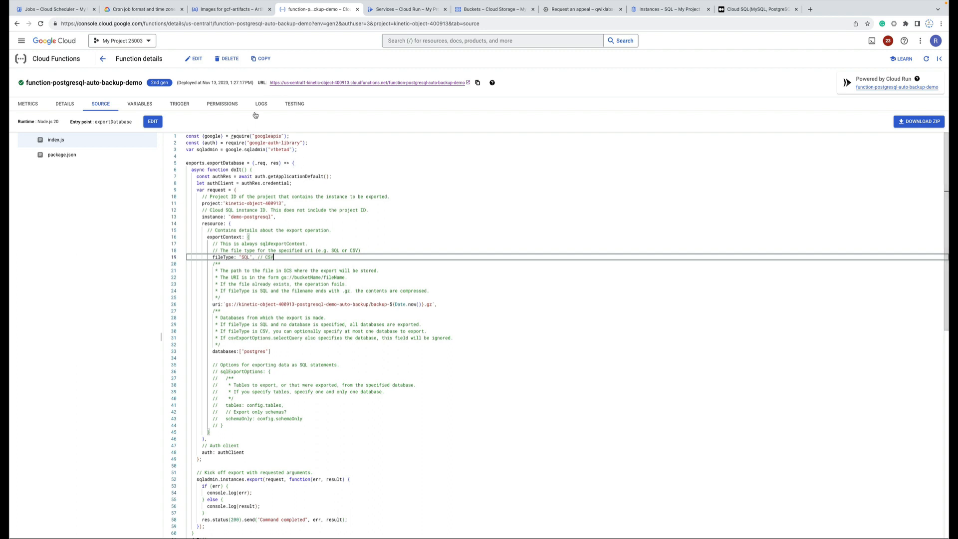
Start a new function-1, keep the Compute Engine default service account, and proceed to Code.
click(103, 59)
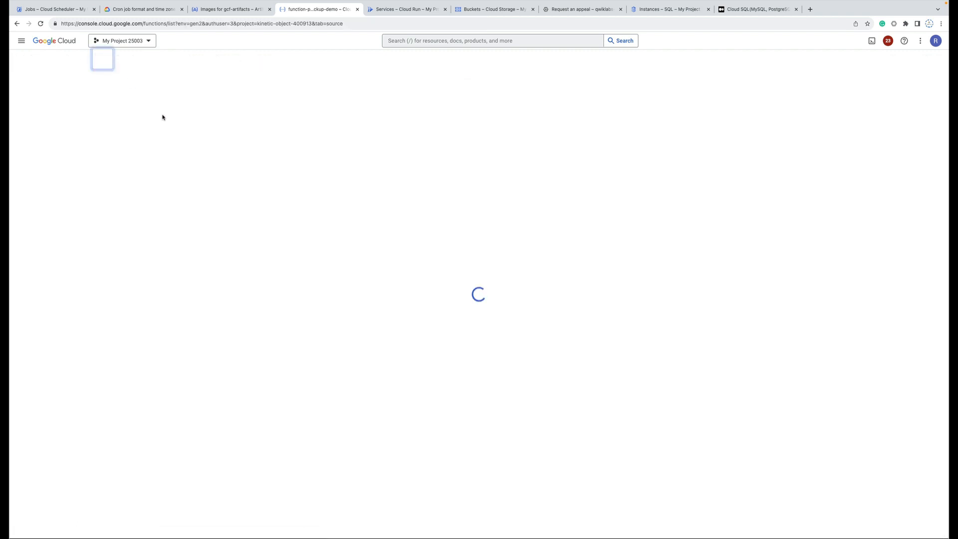
click(119, 102)
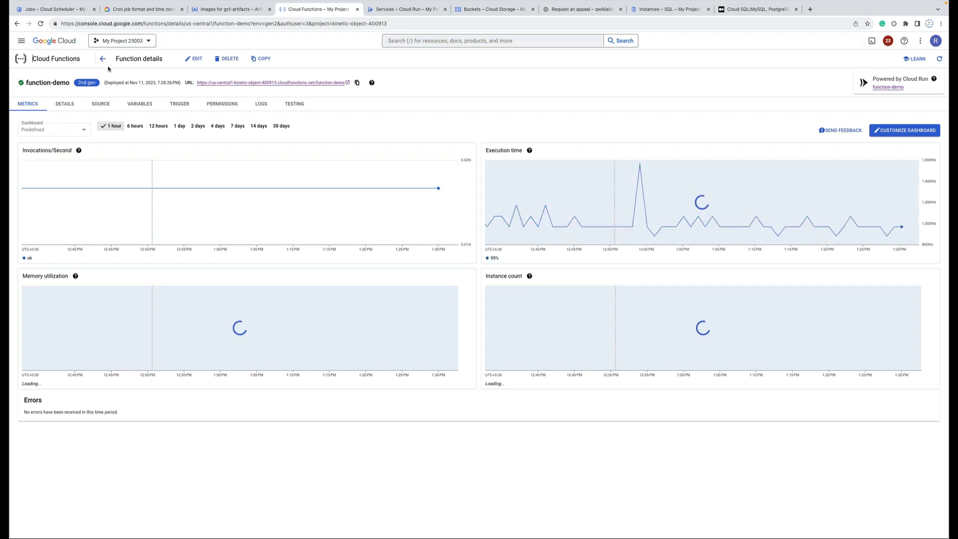
click(103, 59)
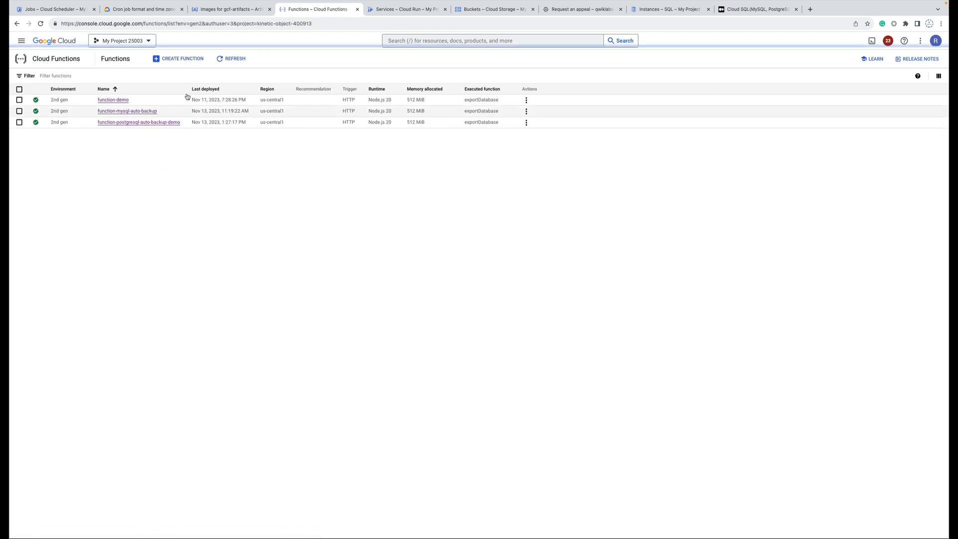
click(173, 60)
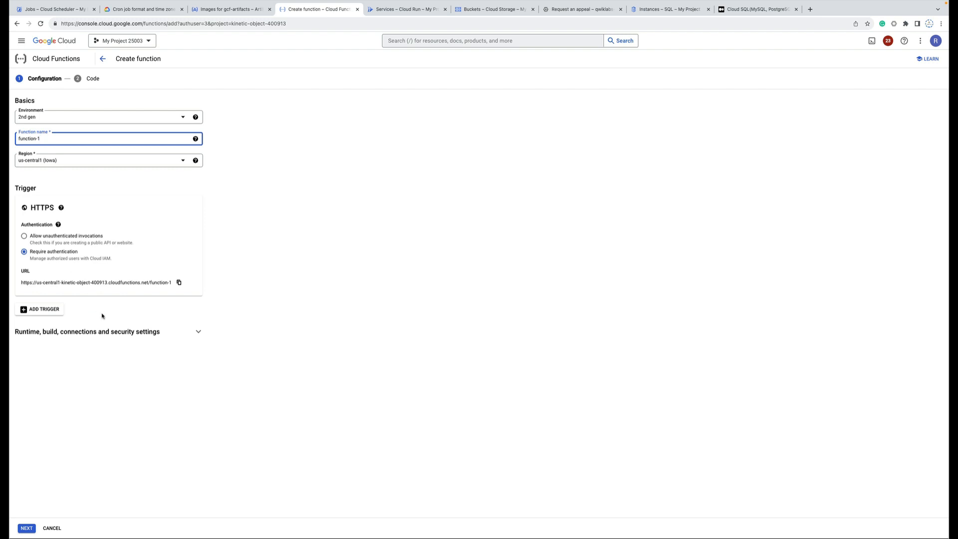
click(192, 333)
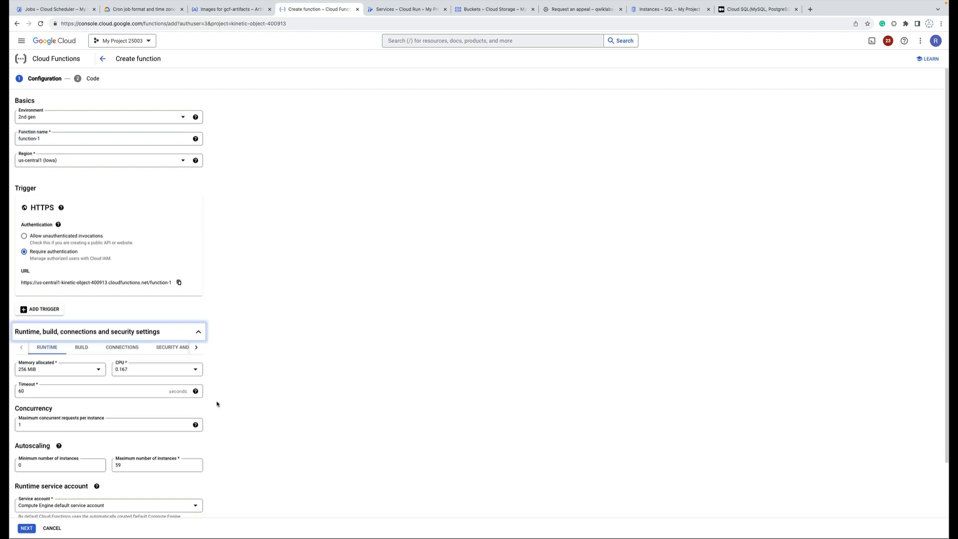
scroll(217, 394, down, 2)
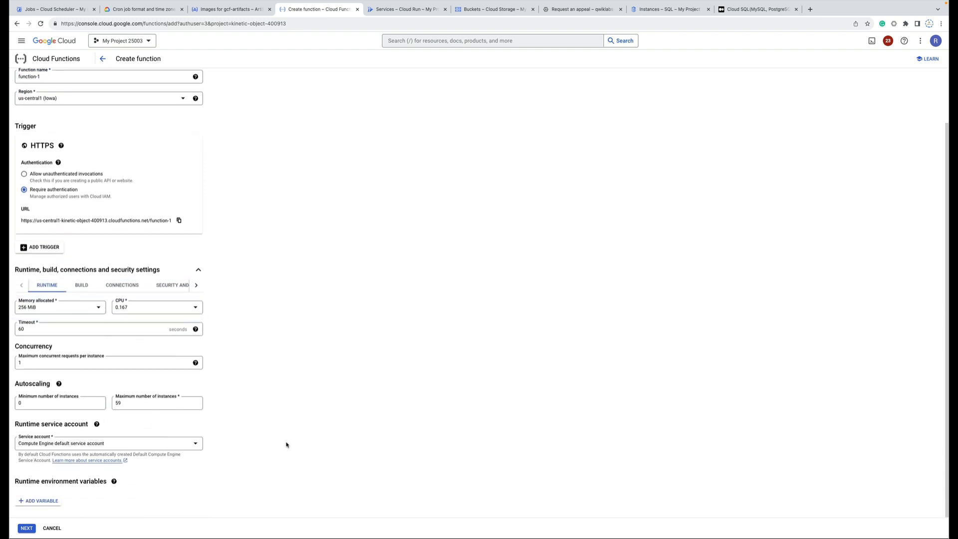
click(131, 444)
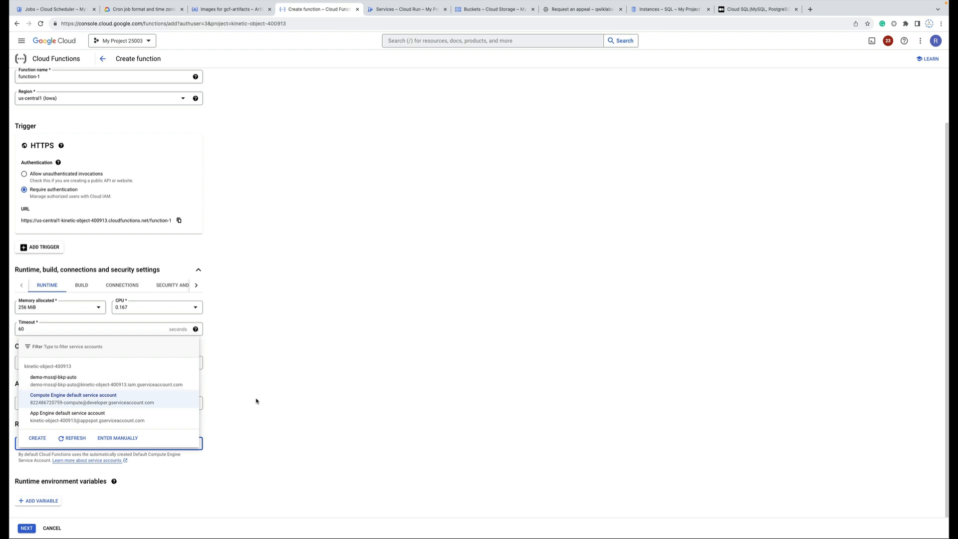
click(285, 390)
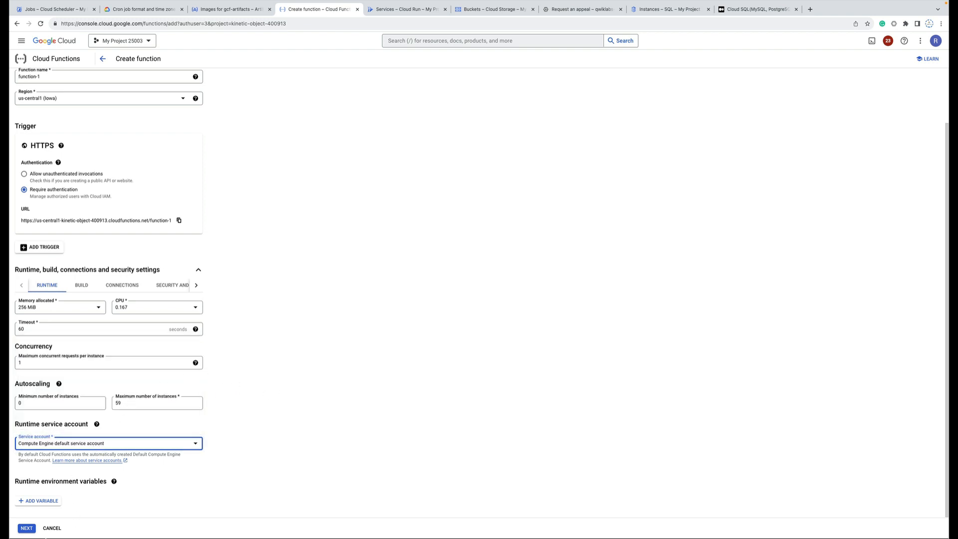
click(26, 528)
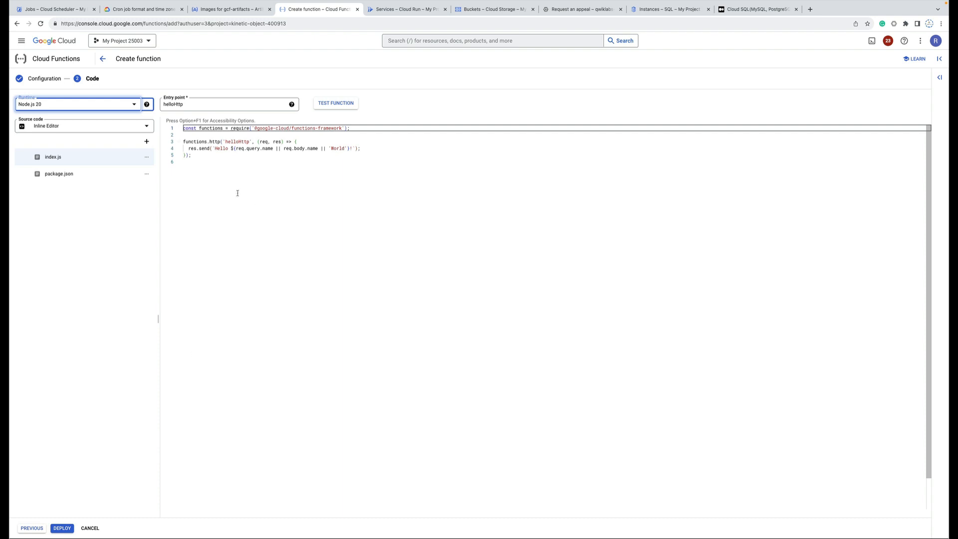
Select the default helloHttp sample code, then switch to the gcf-artifacts image repository.
click(218, 184)
drag(203, 176, 183, 128)
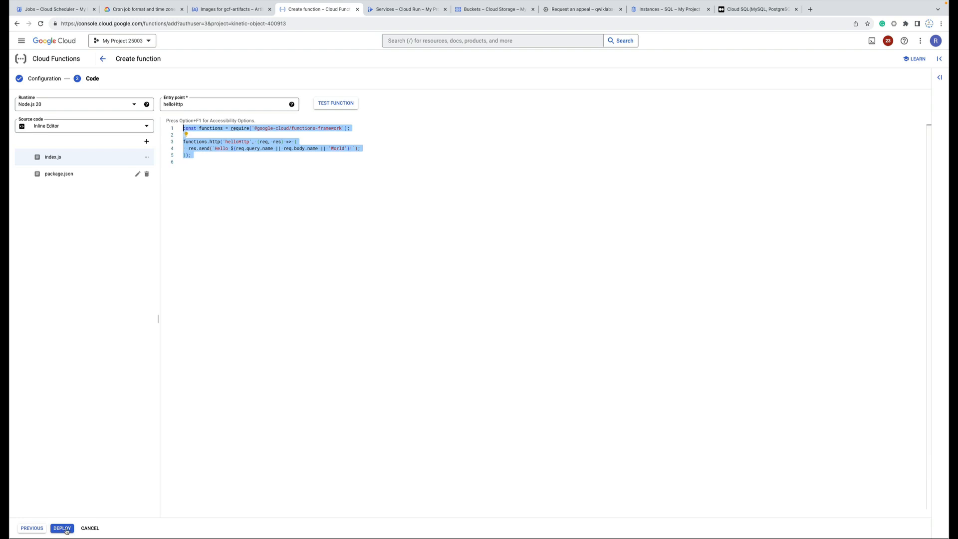
click(225, 10)
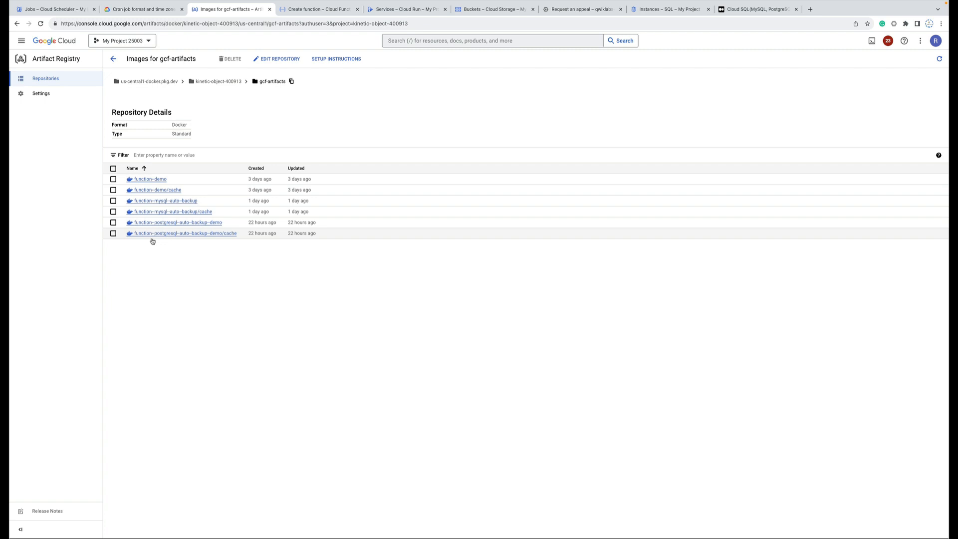
After a glance at Cloud Run services, return to the Create function helloHttp code.
click(390, 9)
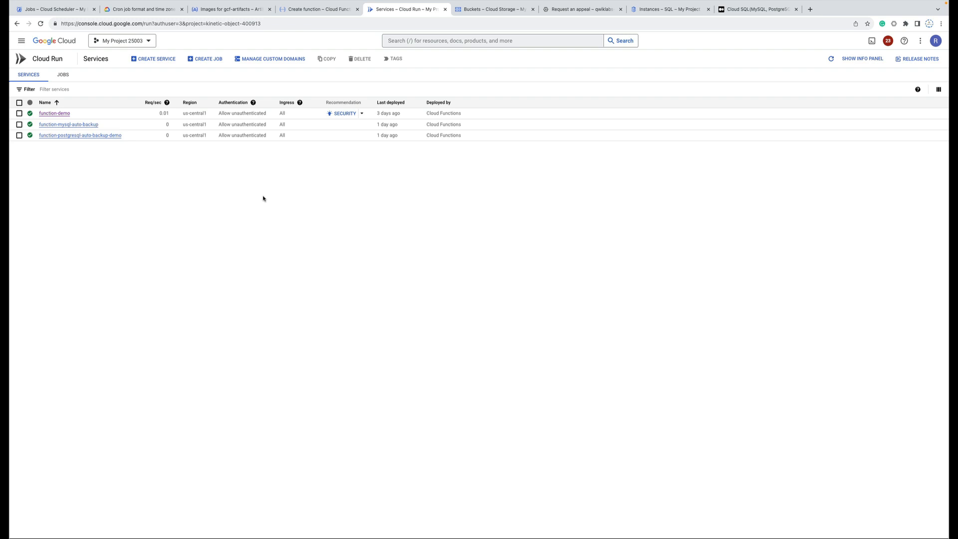
click(327, 11)
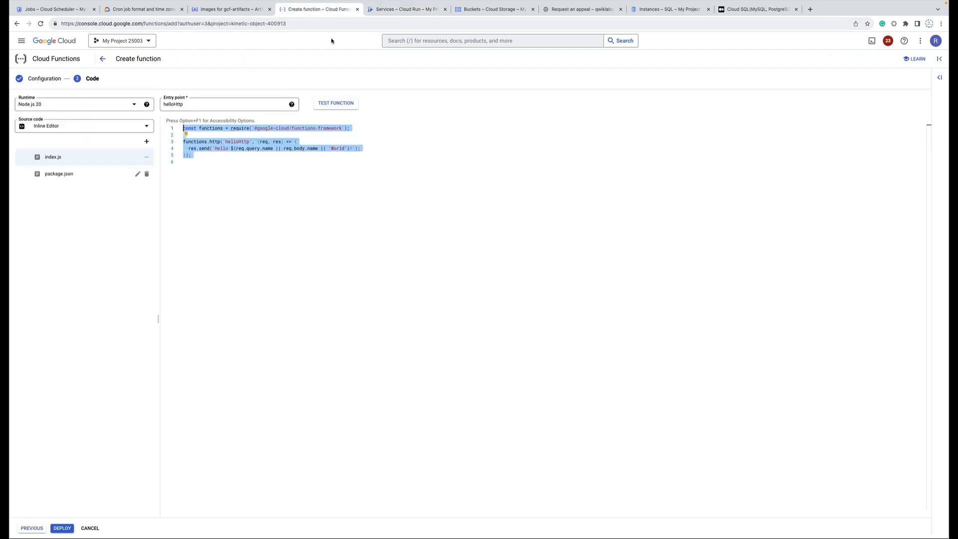
Call function-demo's trigger URL in a new tab to get 'Command completed', then return to Scheduler.
click(102, 59)
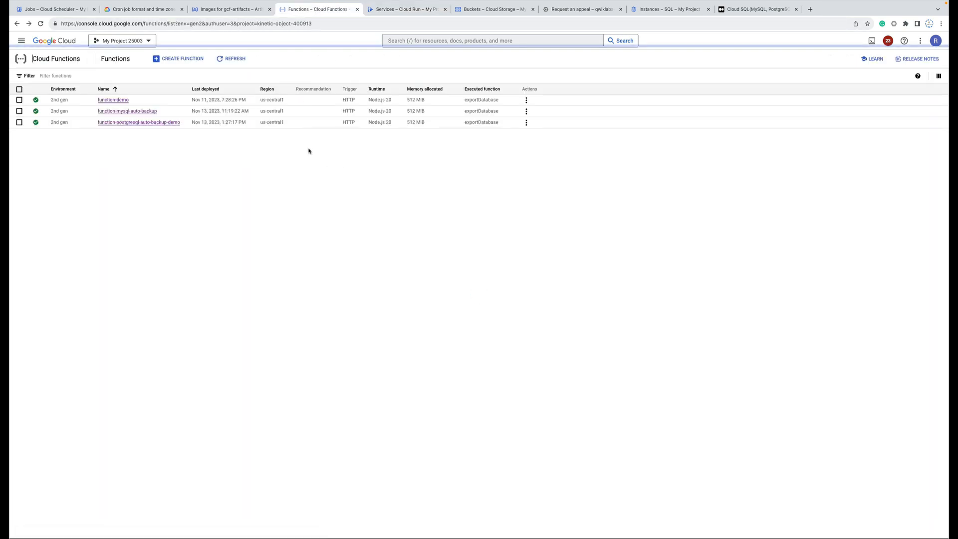
click(120, 101)
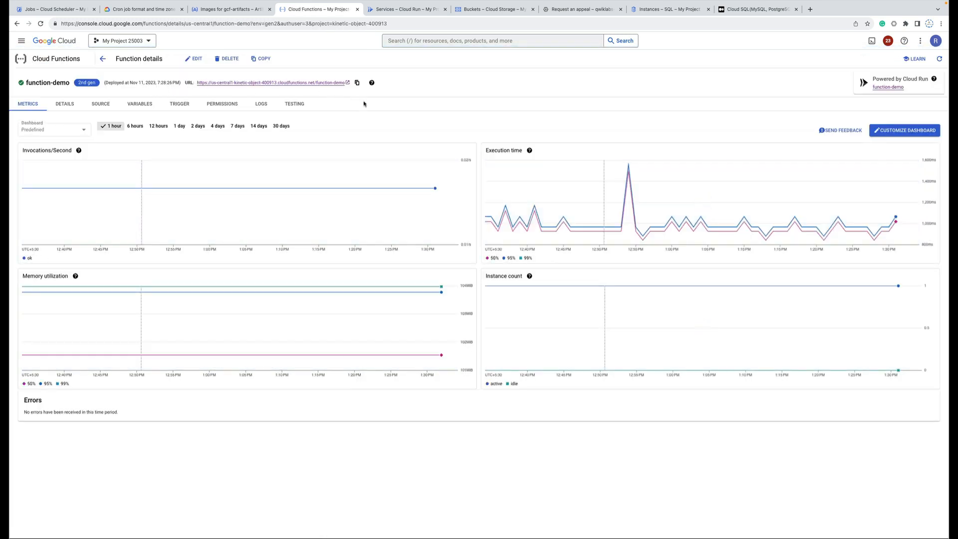
click(357, 83)
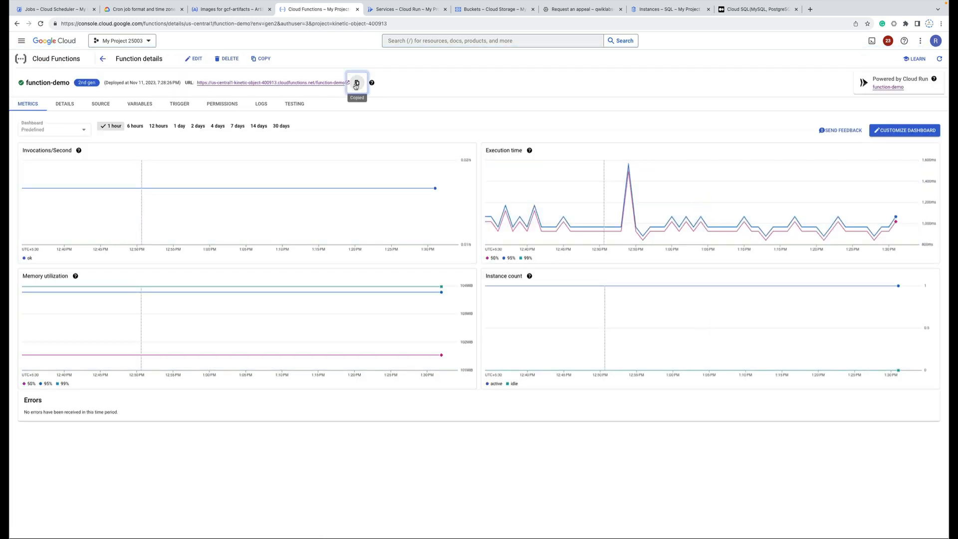
click(809, 10)
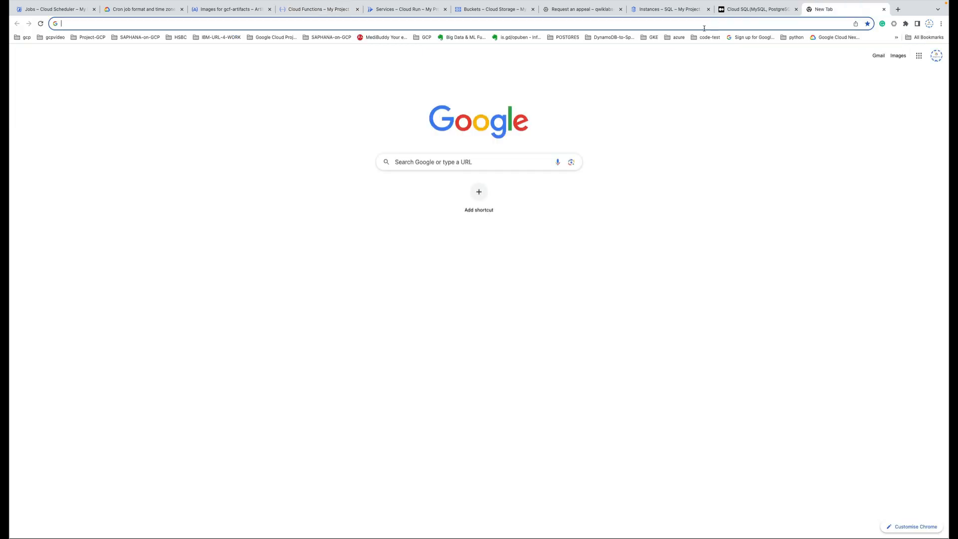
key(Return)
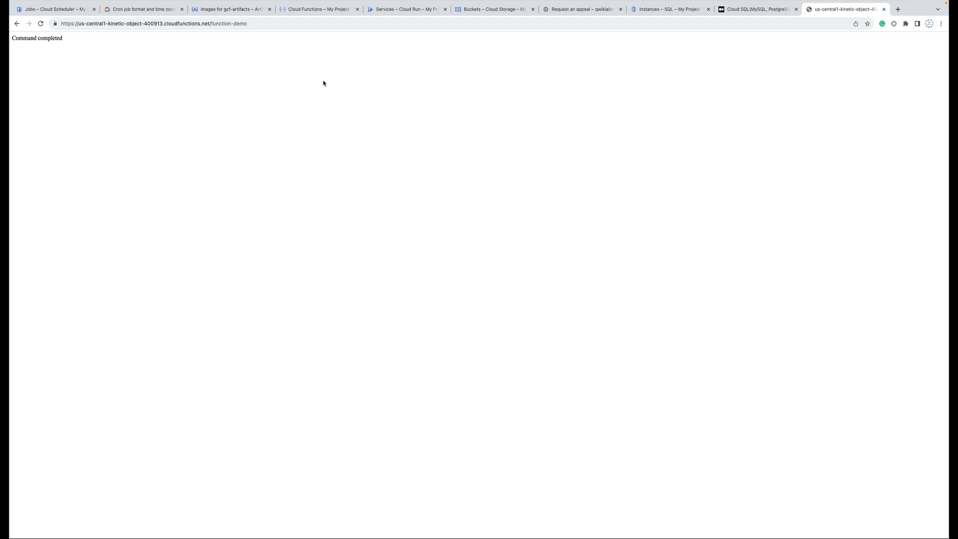
click(50, 9)
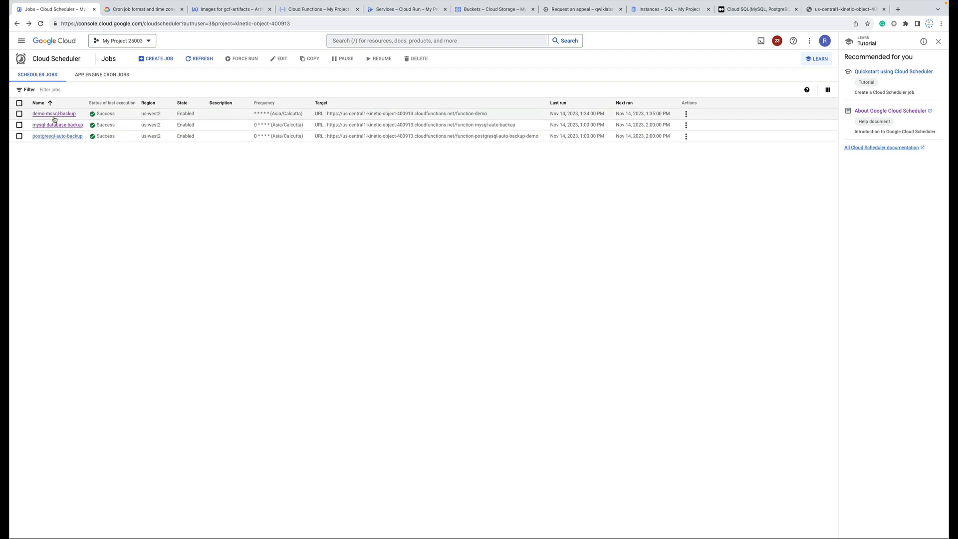
Create a scheduler job named demo running 0 * * * * in India Standard Time.
click(154, 60)
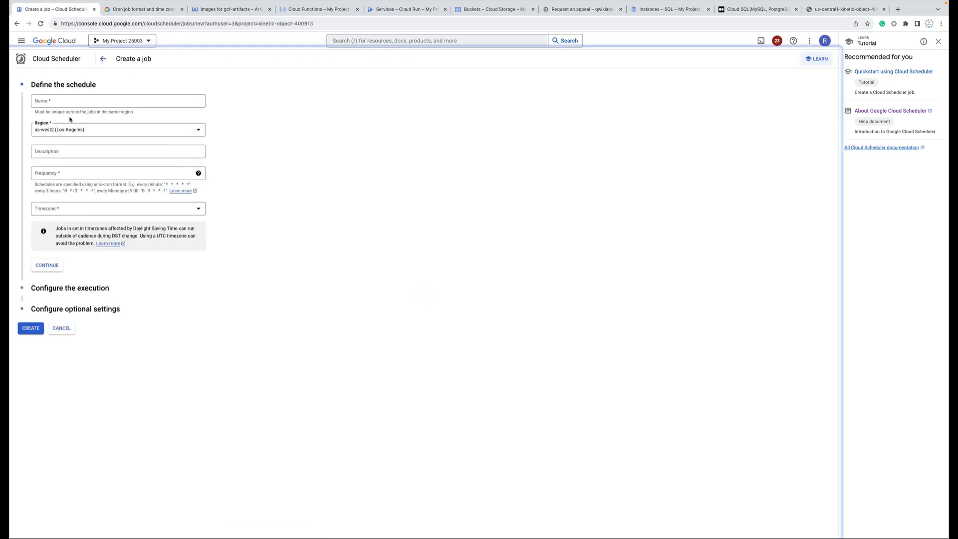
click(60, 105)
click(81, 119)
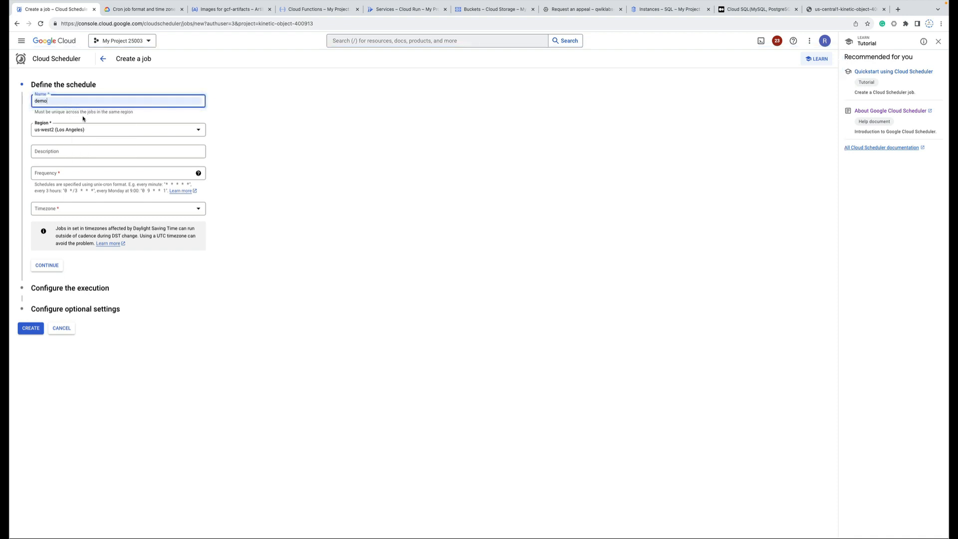
click(69, 171)
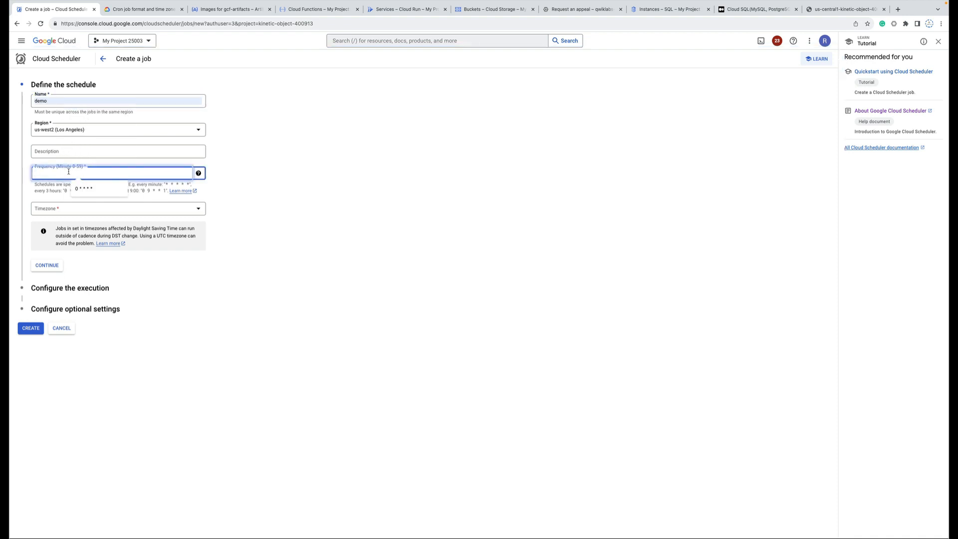
click(85, 188)
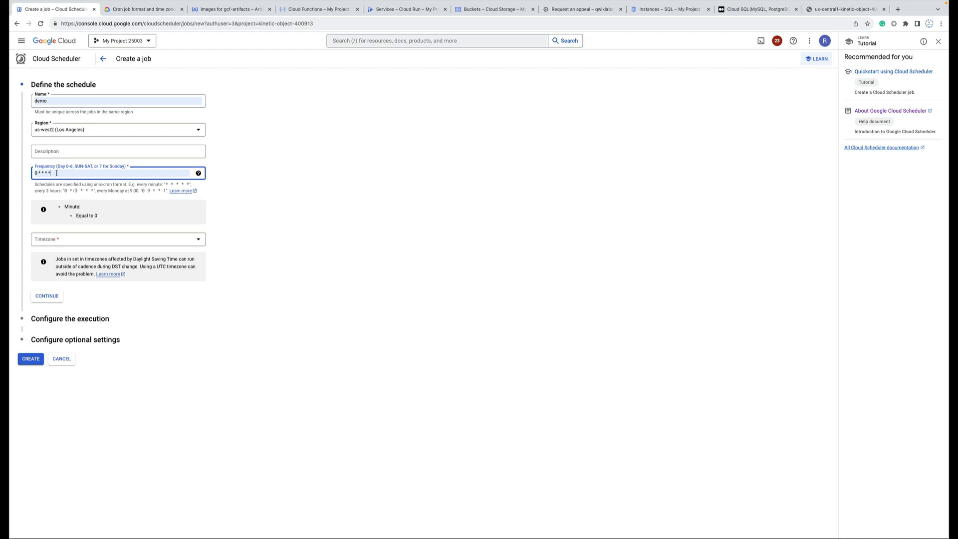
click(125, 241)
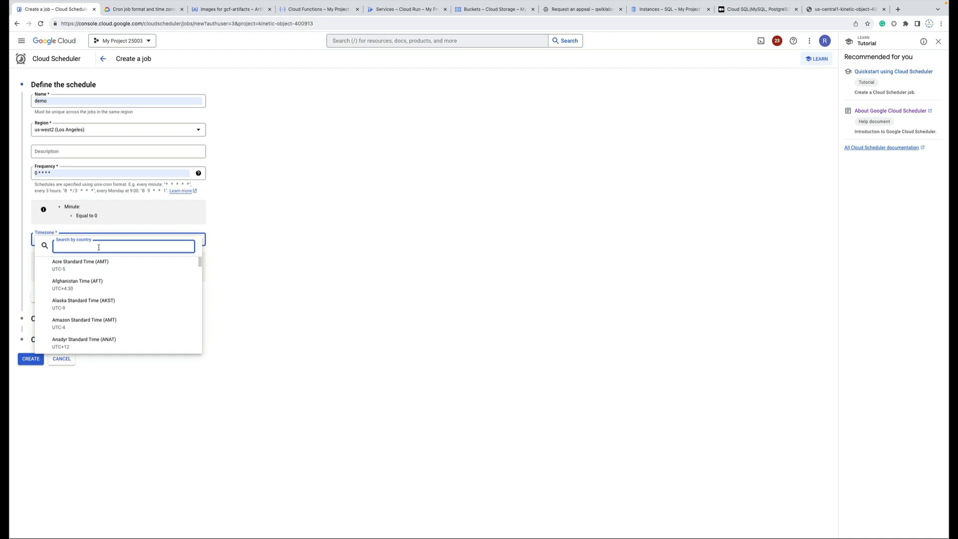
text(India/)
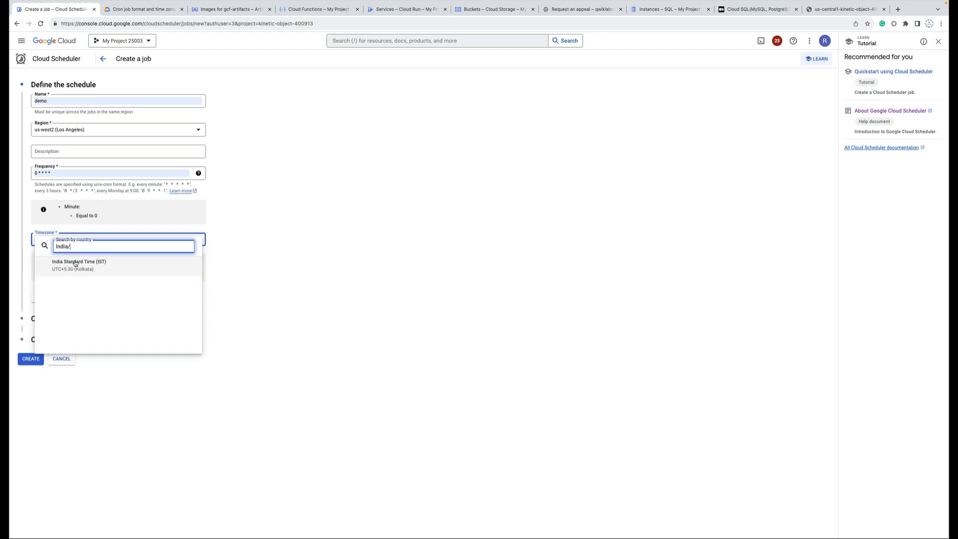
click(93, 263)
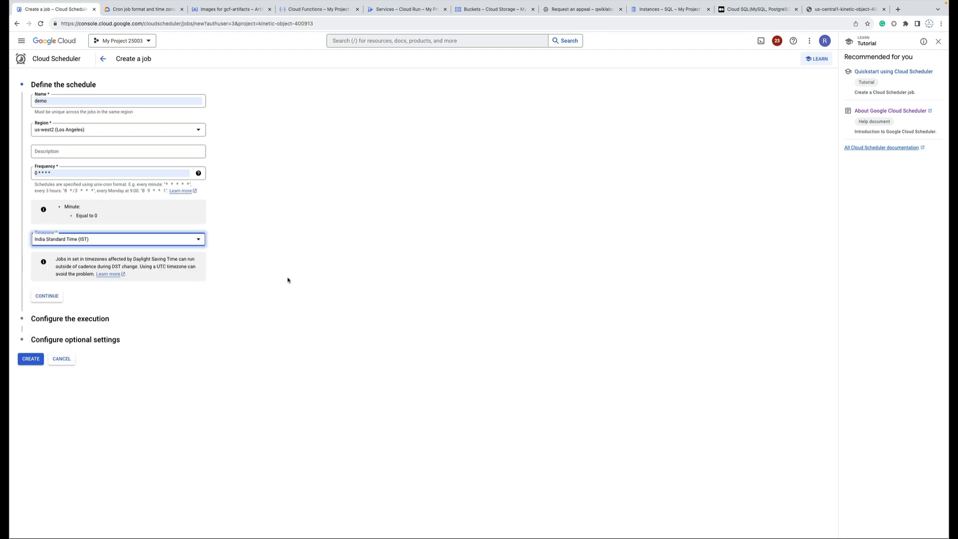
click(52, 296)
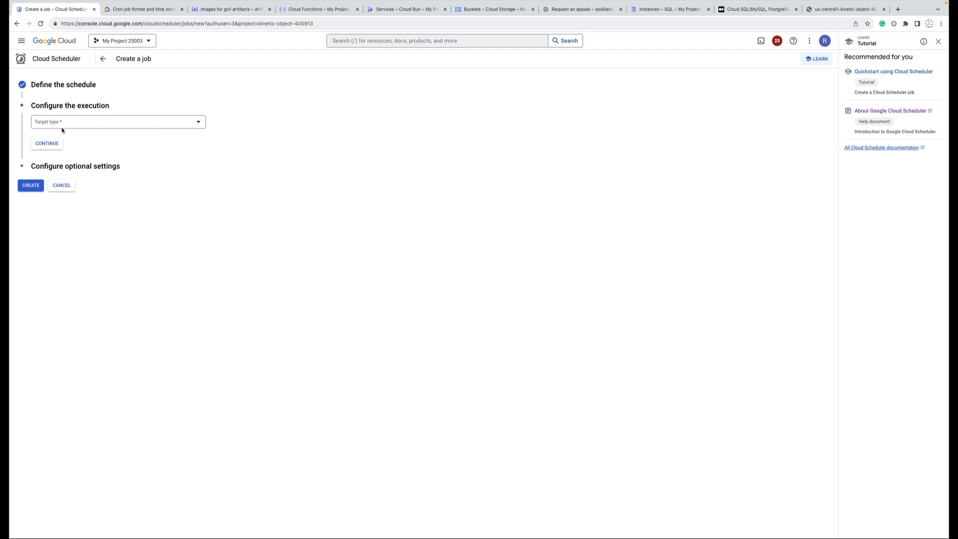
Set the job's target type to HTTP.
click(109, 128)
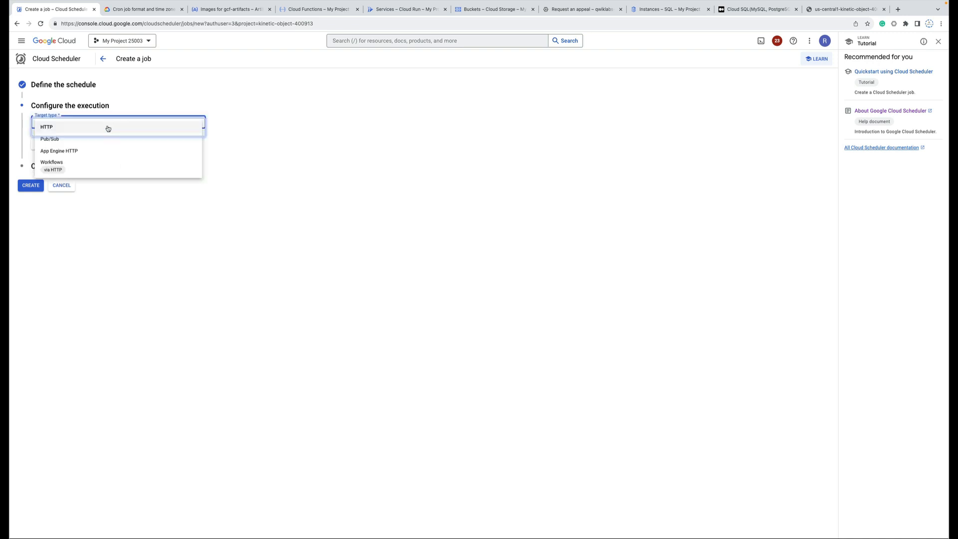
click(52, 128)
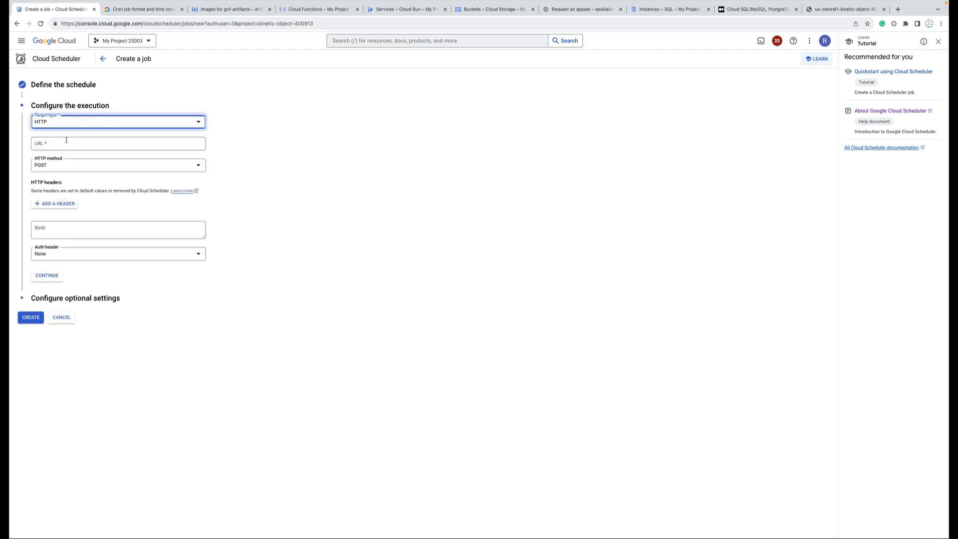
click(63, 143)
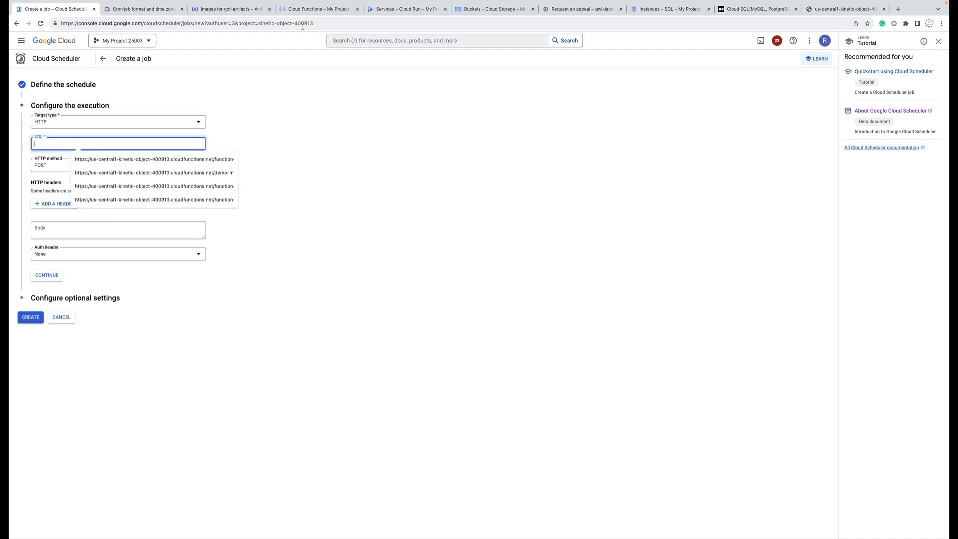
Paste the function-demo trigger URL from Cloud Functions into the job's URL field.
click(310, 10)
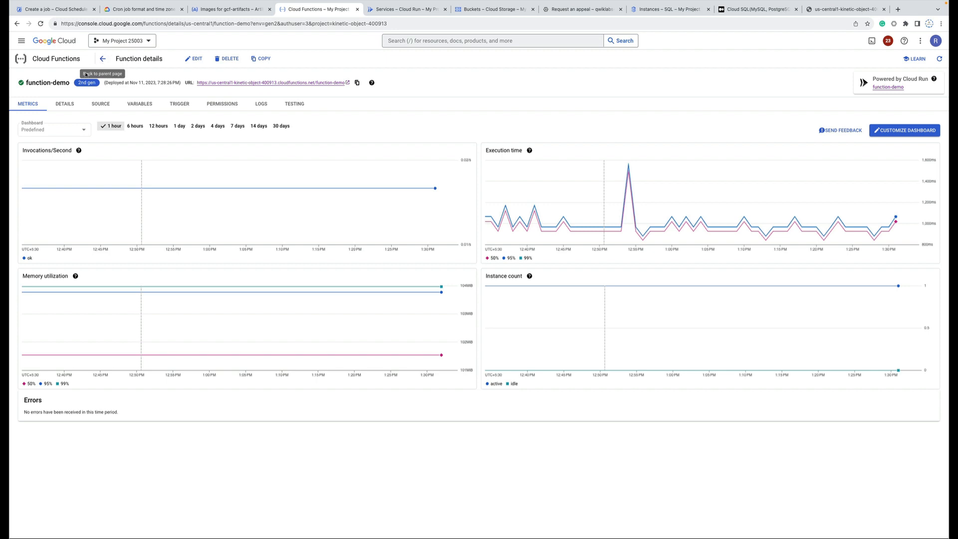
click(357, 84)
click(52, 9)
key(super+v)
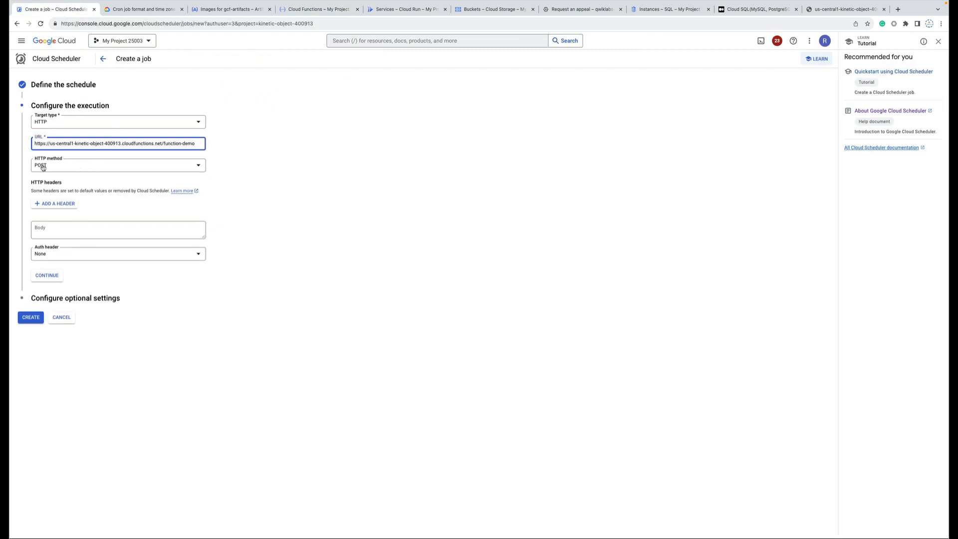
Keep the HTTP method as POST and the auth header as None.
click(81, 169)
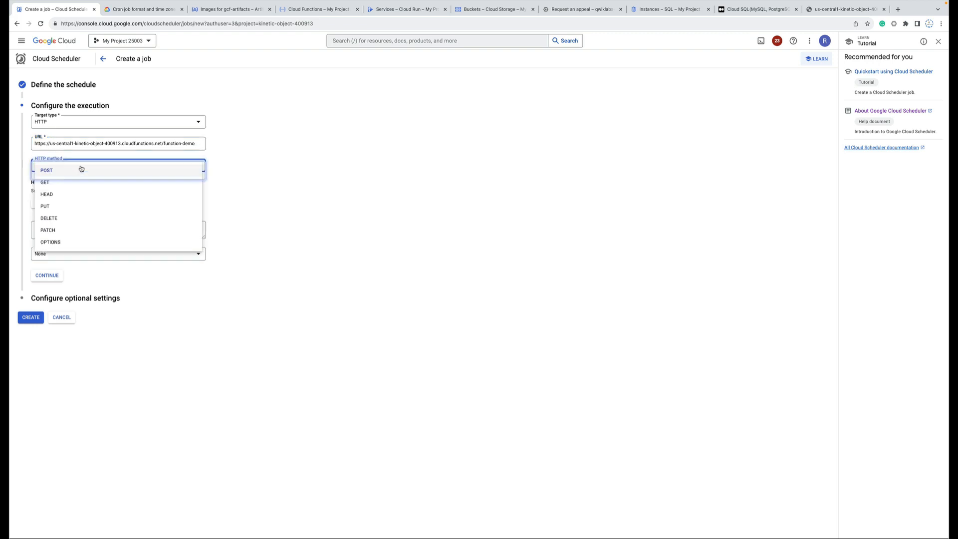
click(119, 170)
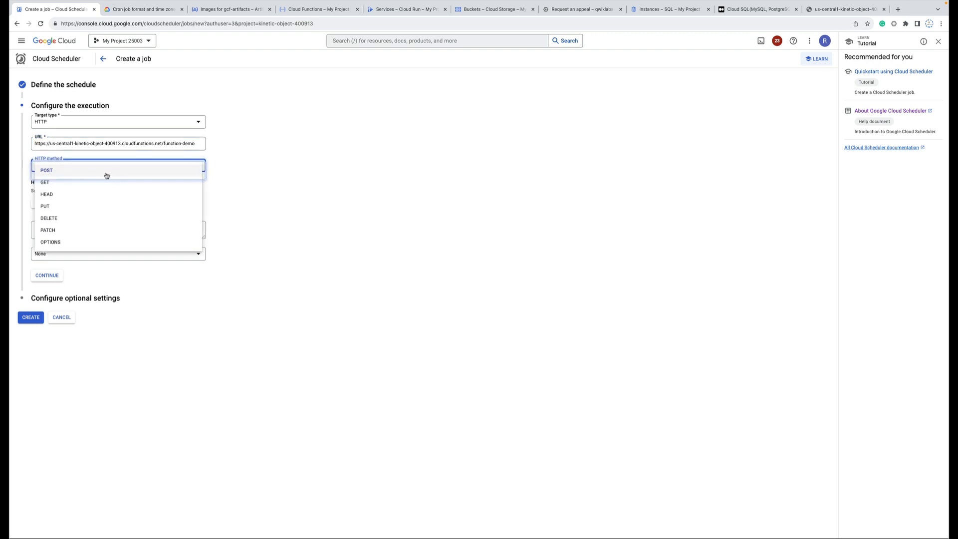
click(242, 174)
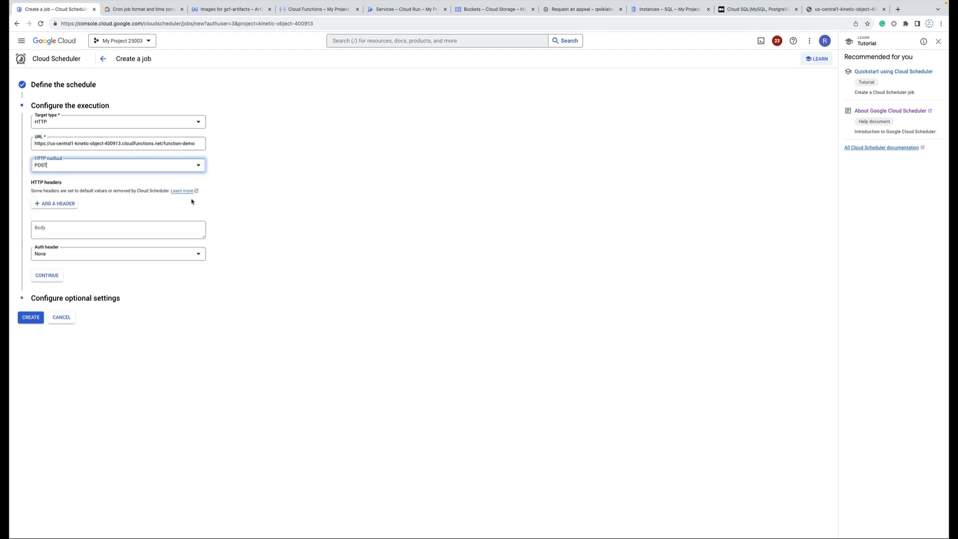
click(100, 259)
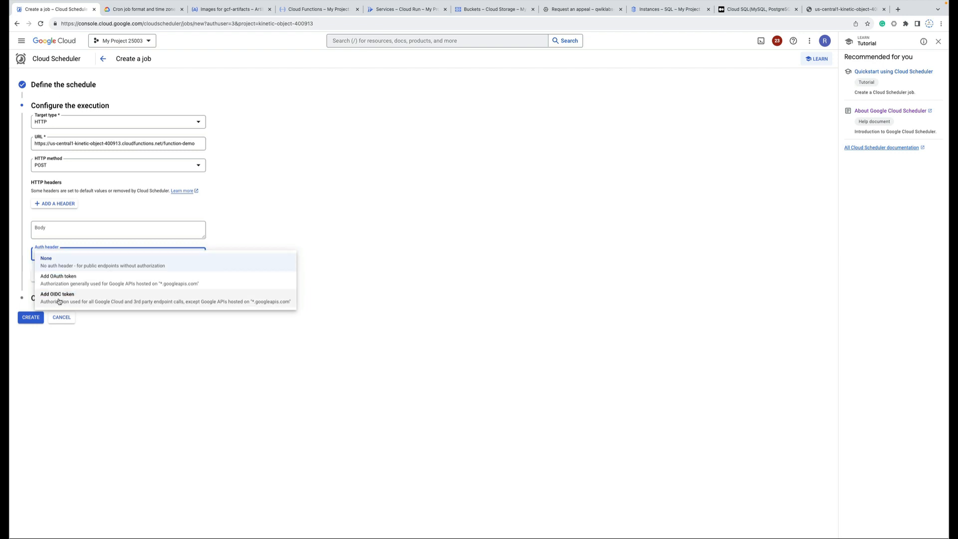
click(394, 244)
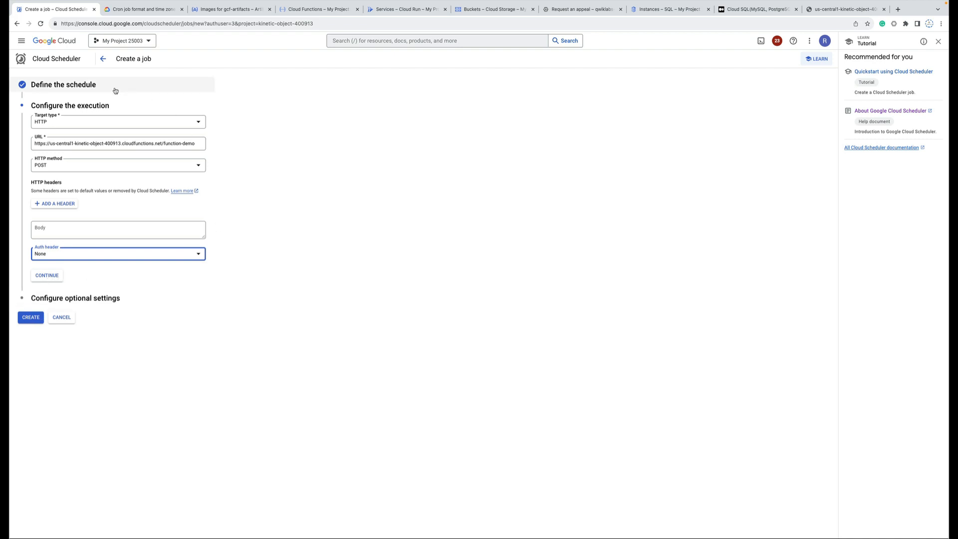
Leave the unfinished job form and show the Cloud Storage buckets list.
click(104, 59)
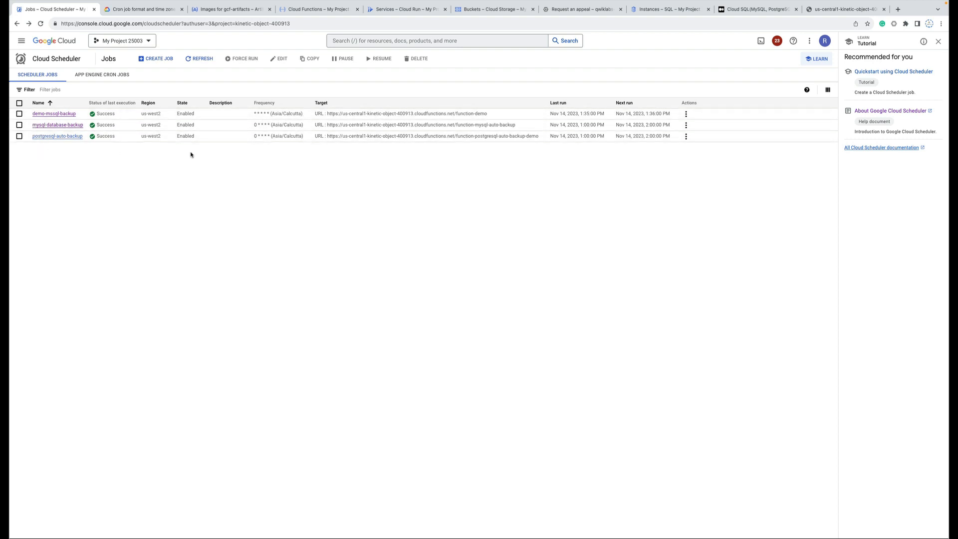
click(480, 13)
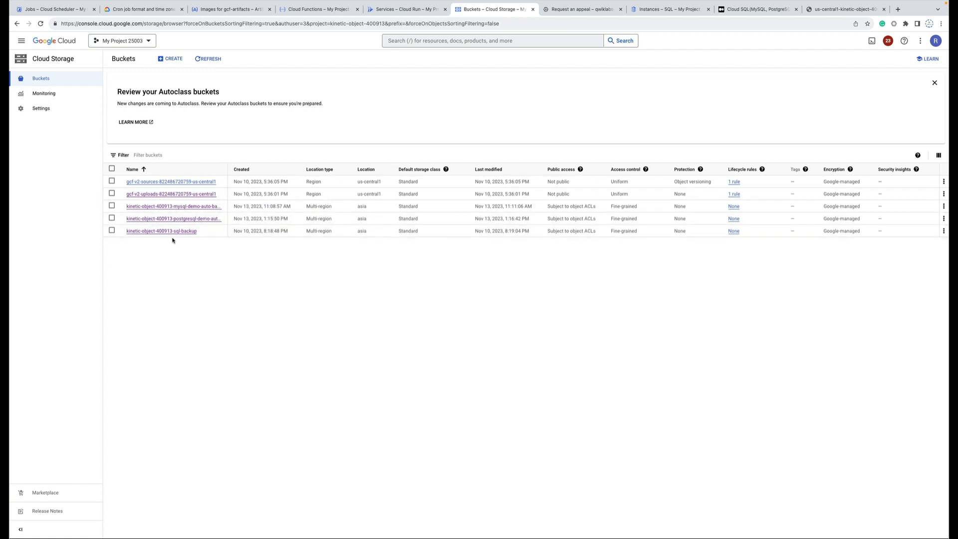
Open the kinetic-object-400913-sql-backup bucket at 100 rows per page and show files 101–180.
click(161, 232)
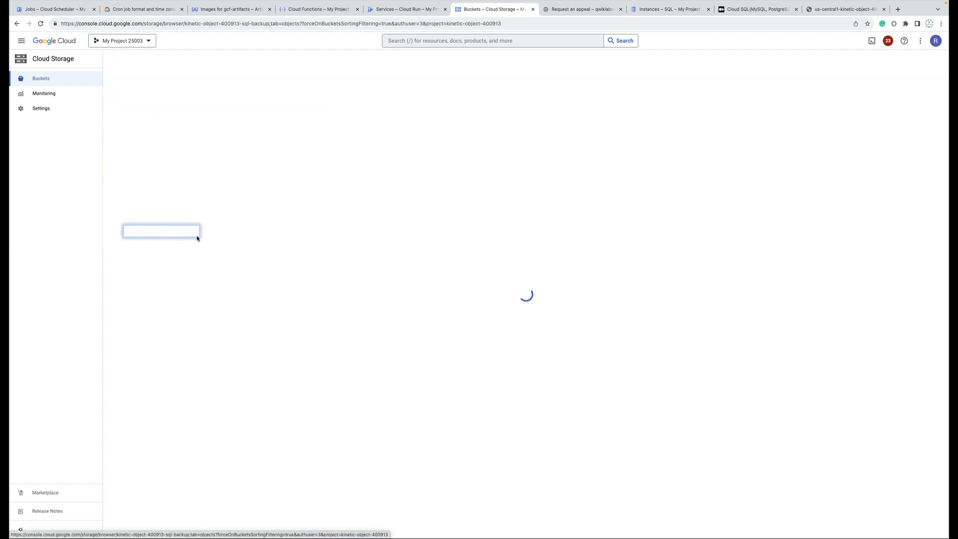
scroll(330, 320, down, 15)
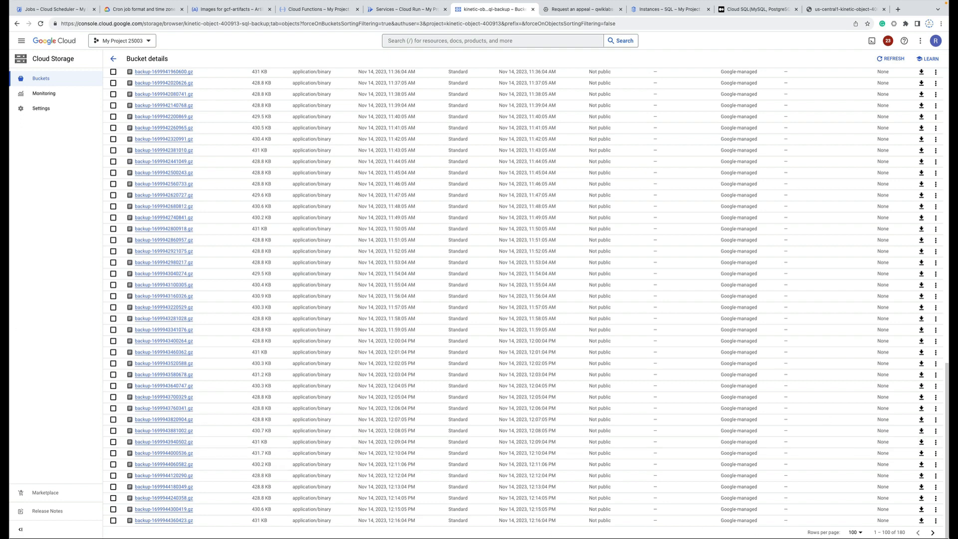
click(856, 532)
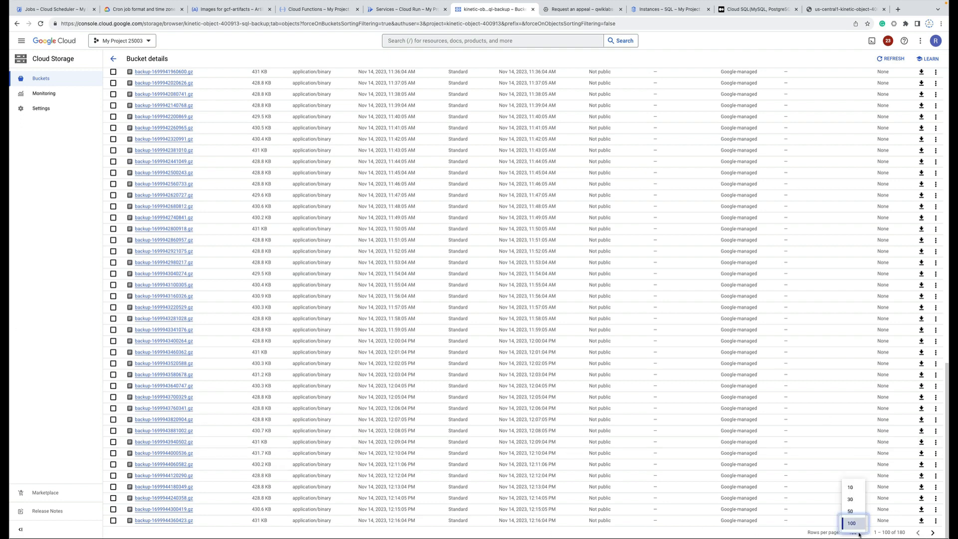
click(857, 525)
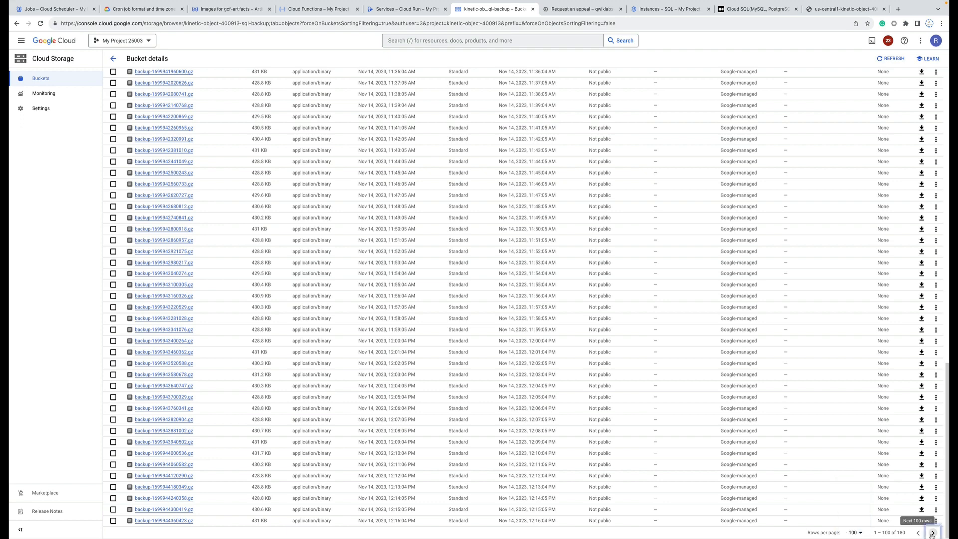
click(931, 533)
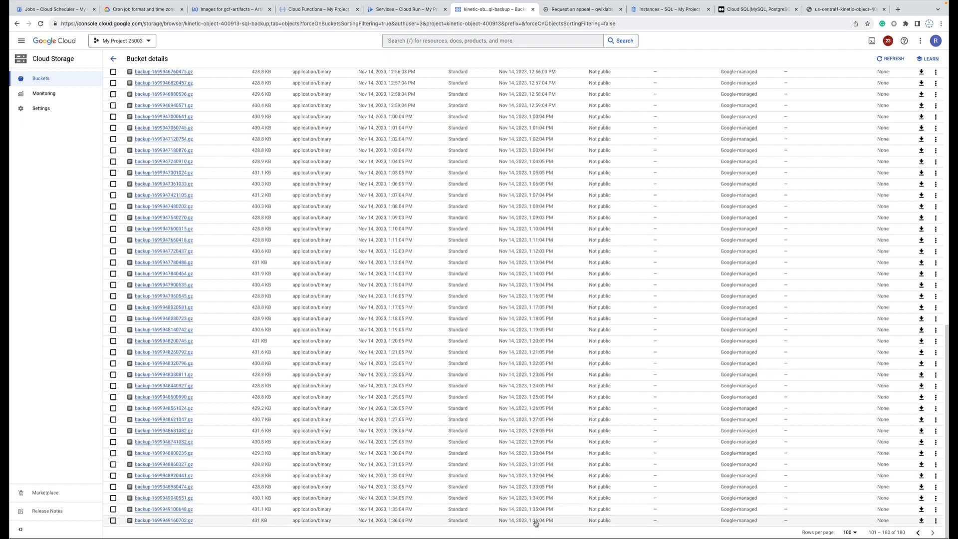
Highlight the newest backups' Last modified times, the latest being Nov 14, 2023, 1:36:04 PM.
drag(562, 524, 494, 521)
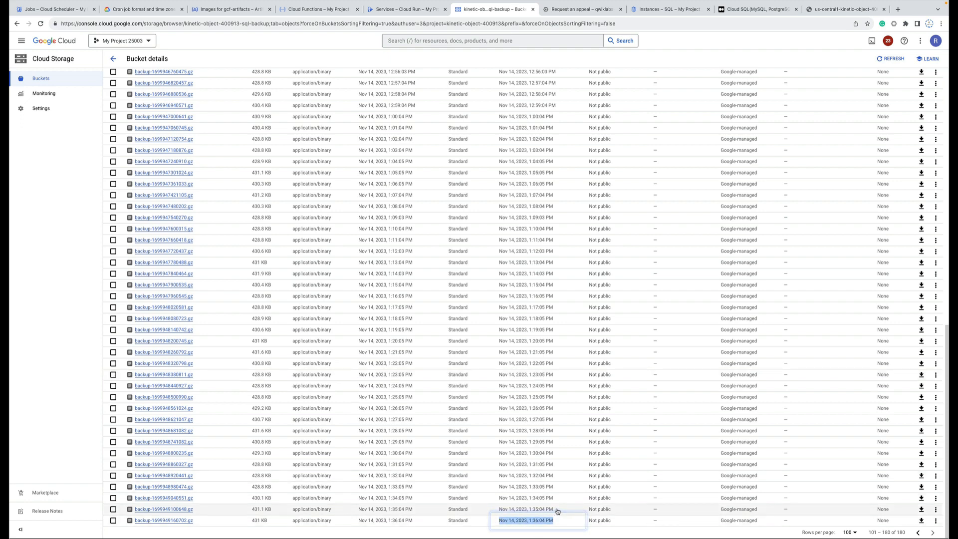
drag(557, 511, 498, 511)
drag(561, 501, 504, 475)
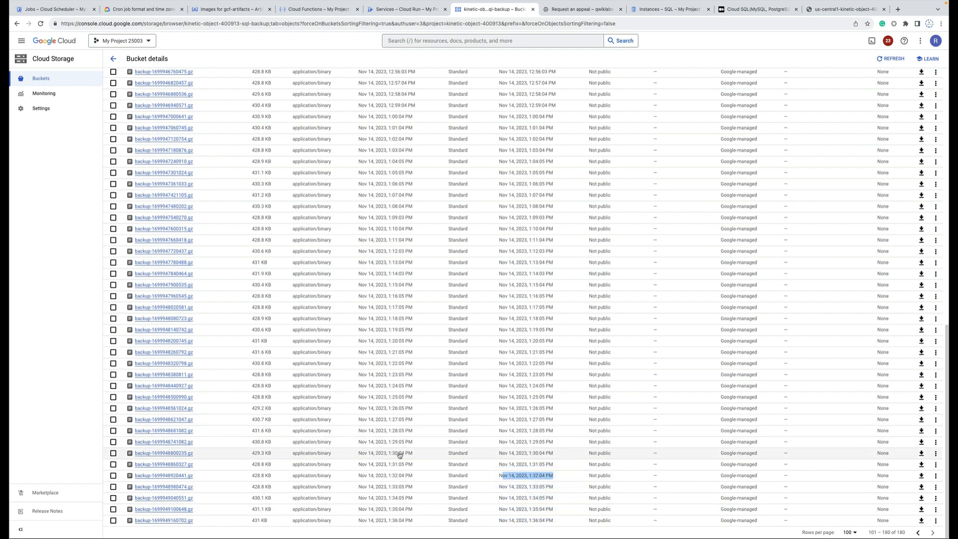
scroll(399, 454, up, 10)
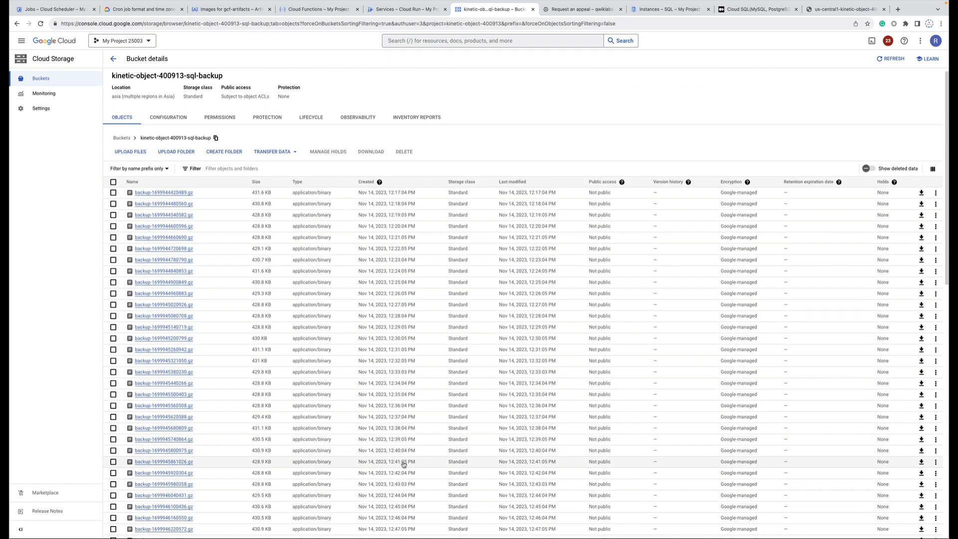
click(662, 11)
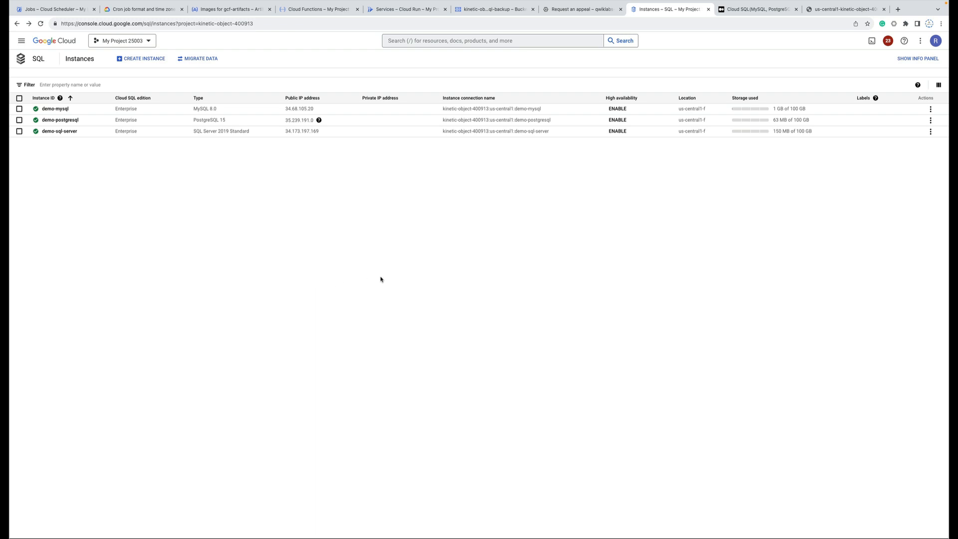
Review the postgresql-demo-auto-backup bucket's 26 hourly backups, then return to all buckets.
click(60, 9)
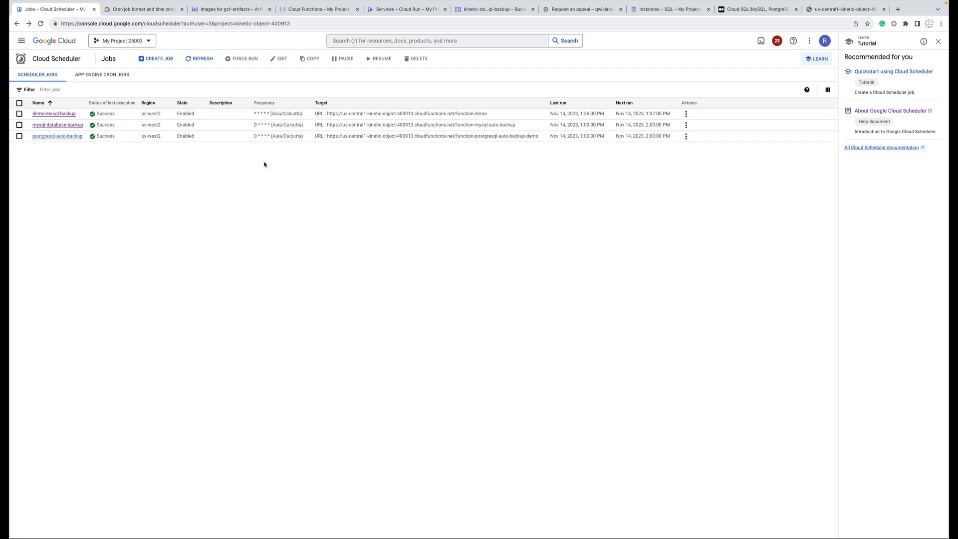
click(490, 10)
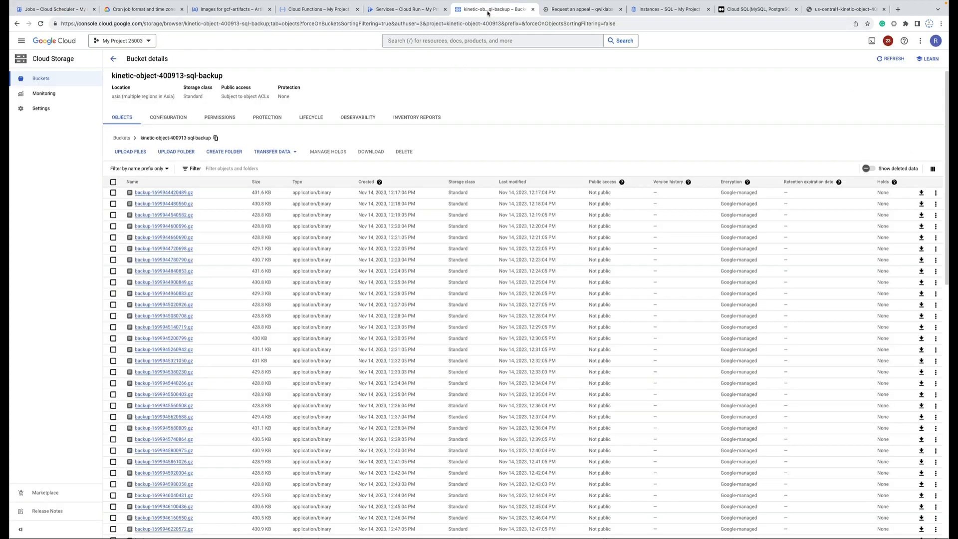
click(113, 58)
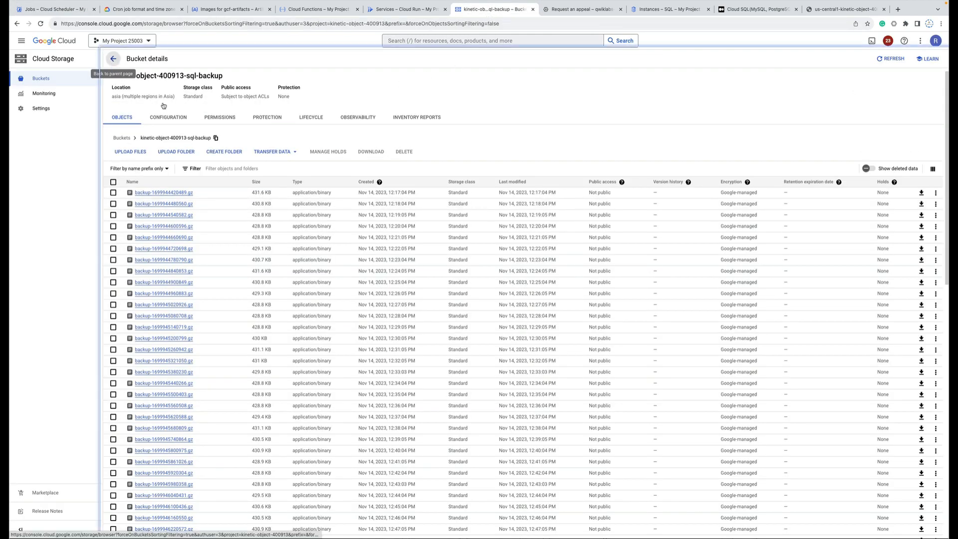
click(186, 219)
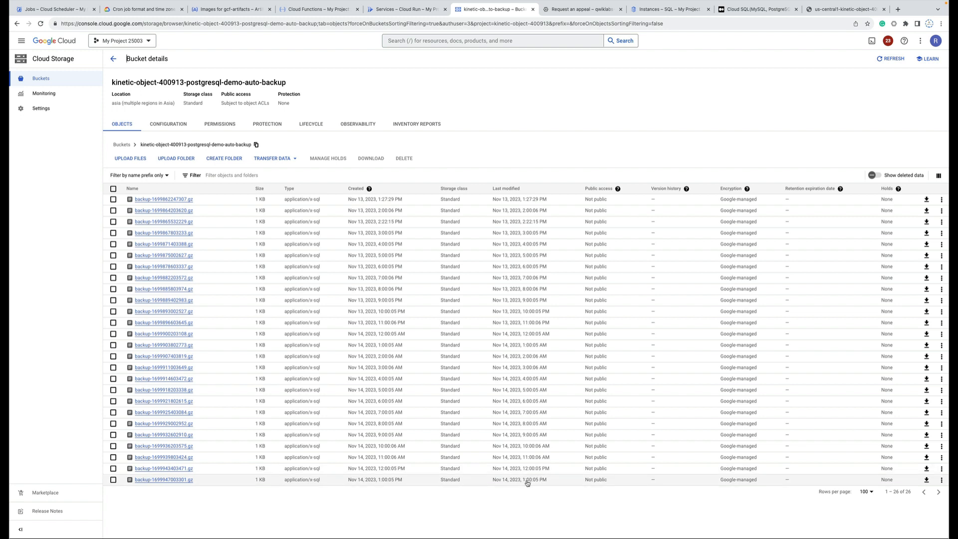
drag(547, 488, 514, 424)
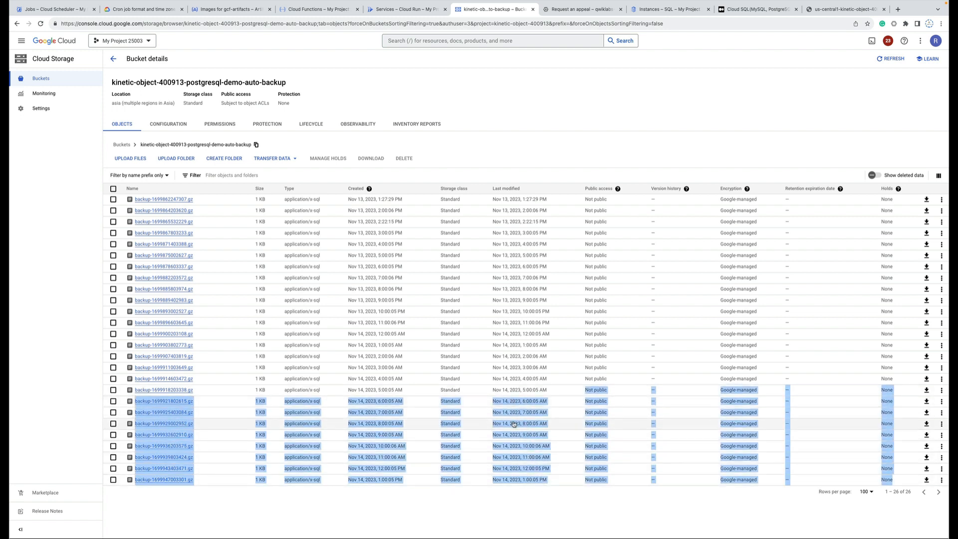
click(17, 24)
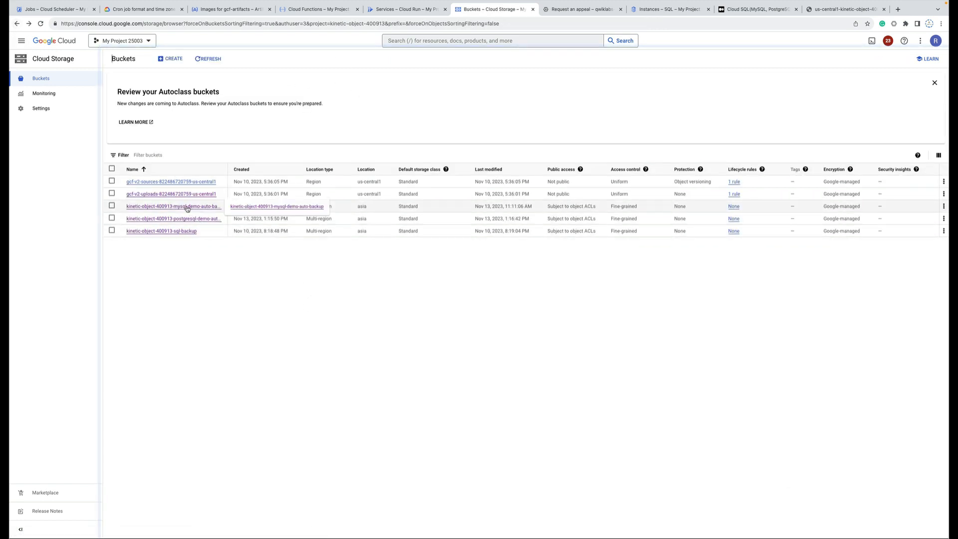
Review the mysql-demo-auto-backup bucket's 27 hourly backups and the deployed Scheduler, Functions and Cloud Run pages.
click(187, 207)
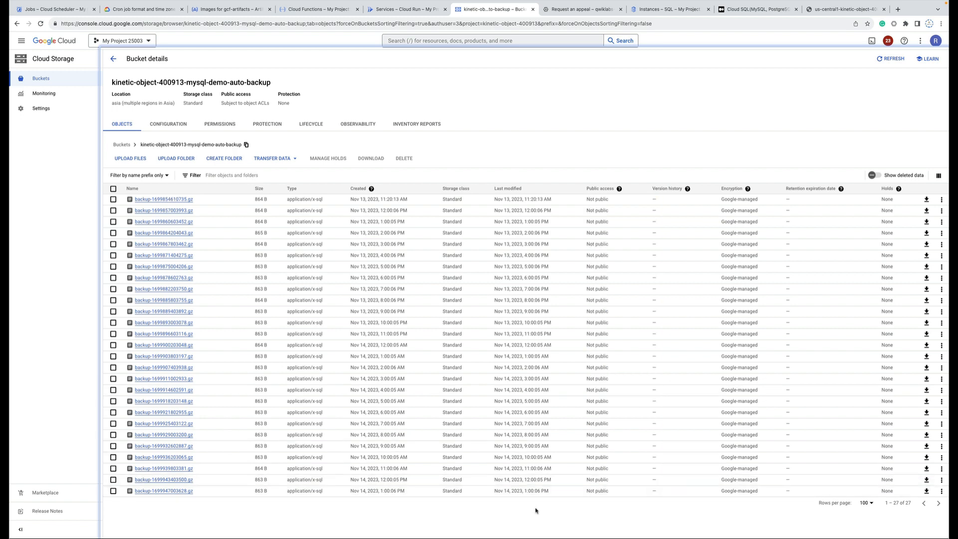
drag(552, 493, 408, 210)
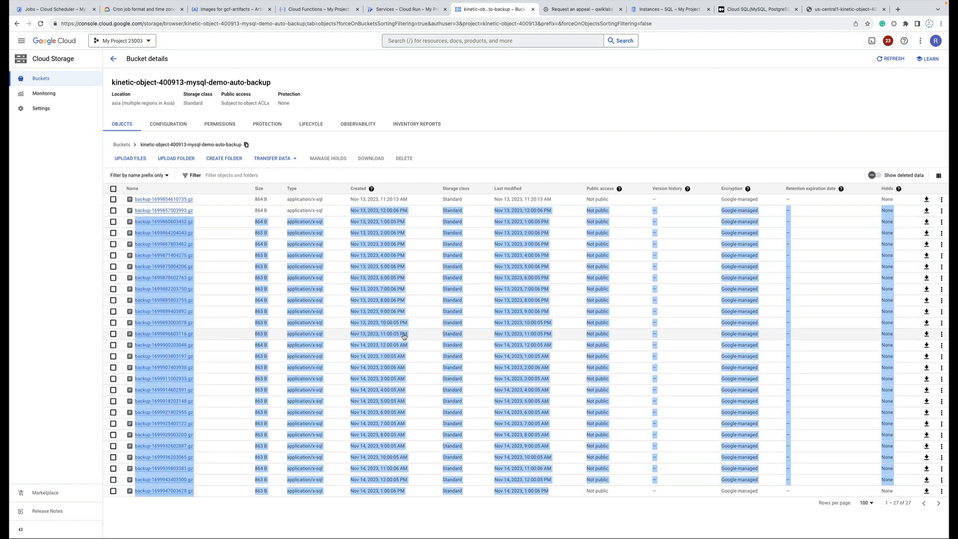
click(57, 13)
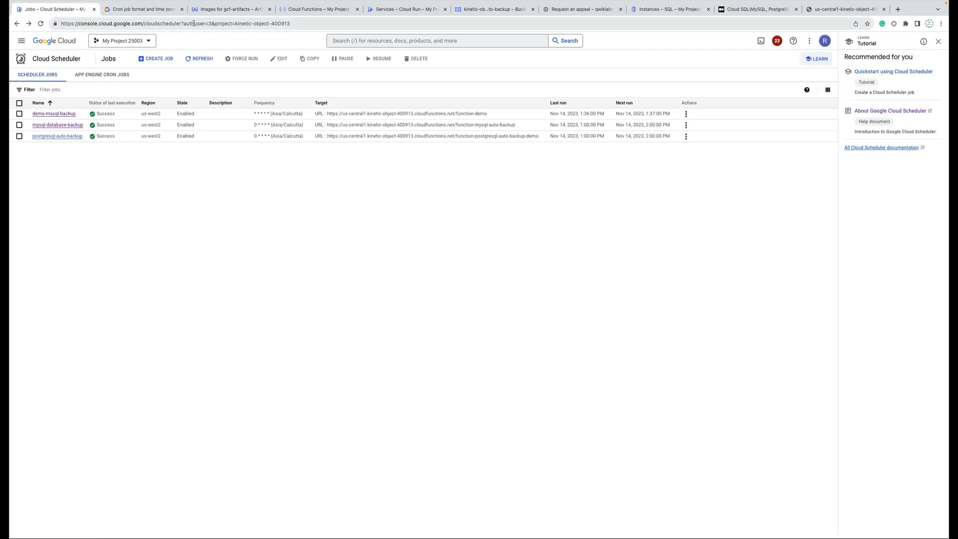
click(227, 10)
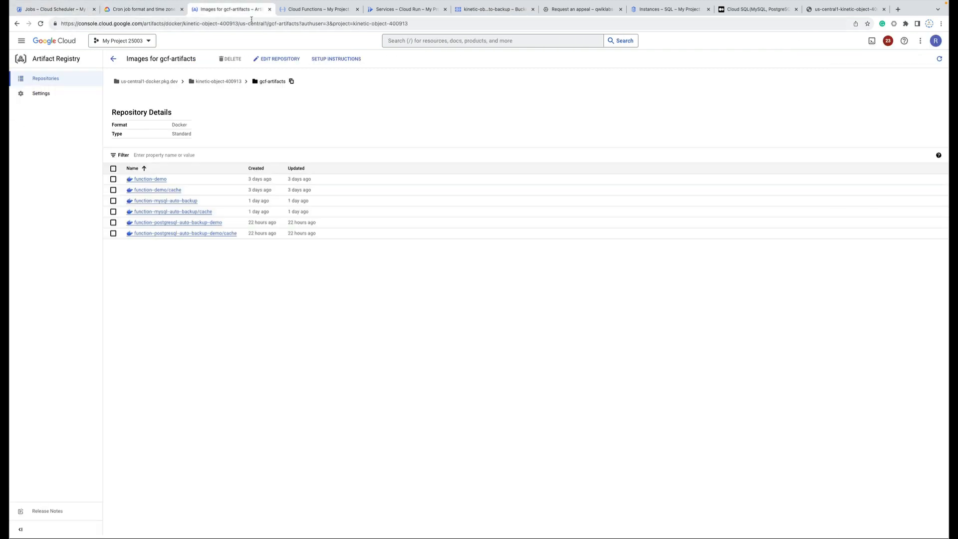
click(301, 10)
click(409, 12)
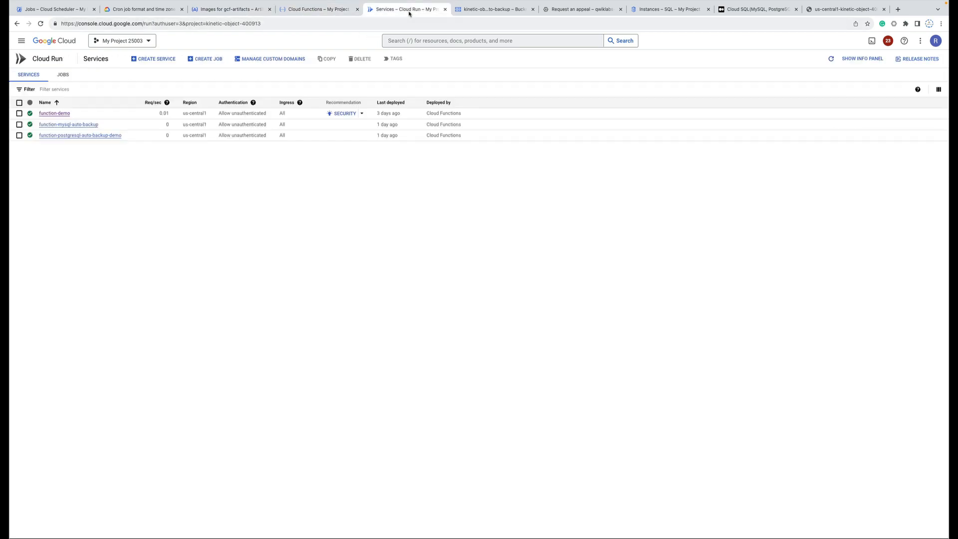
click(493, 10)
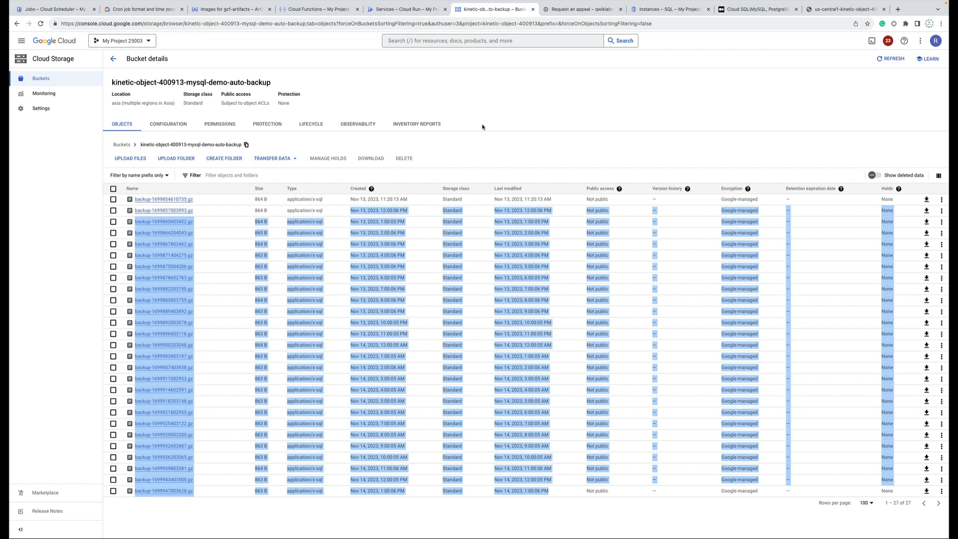
Scroll through the rest of the Medium Cloud SQL backup tutorial to its conclusion.
click(749, 10)
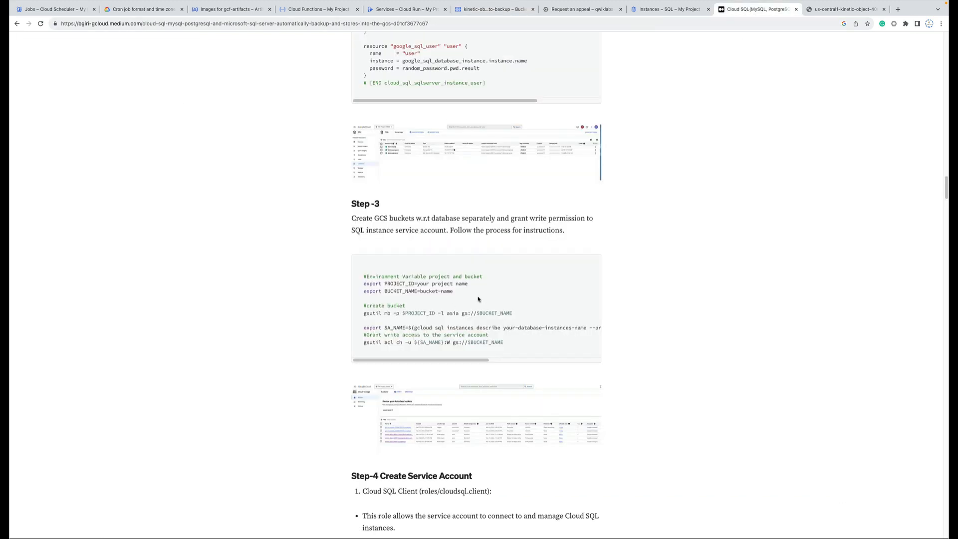
scroll(478, 298, down, 20)
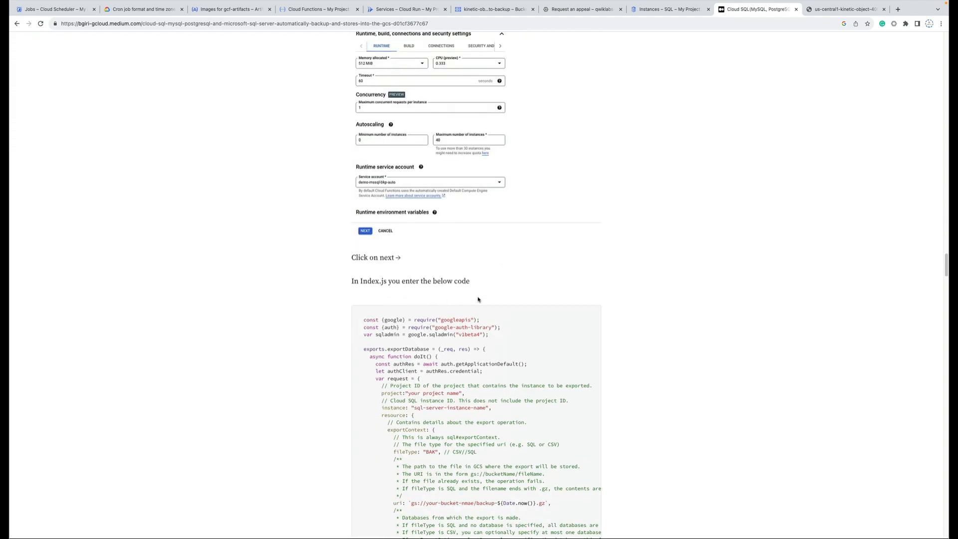
scroll(478, 299, down, 20)
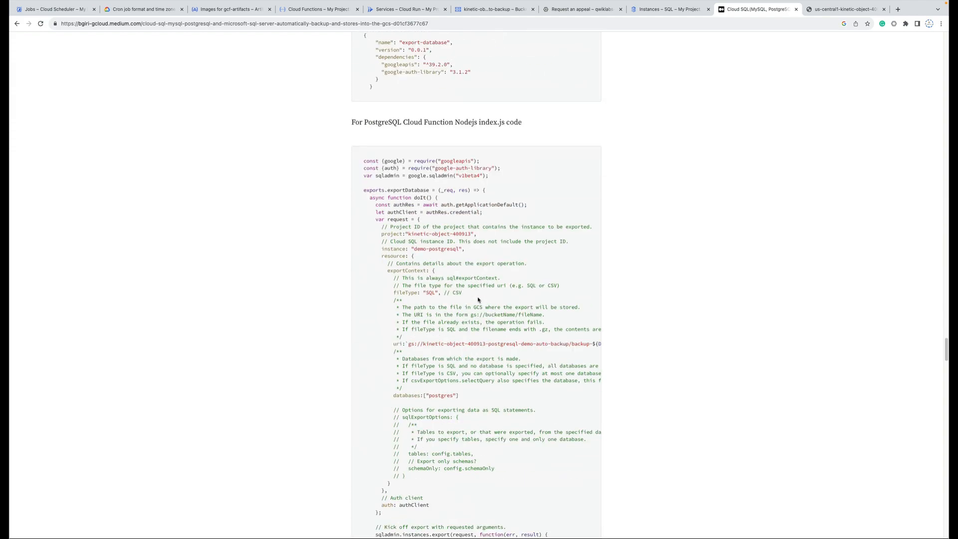
scroll(478, 298, down, 20)
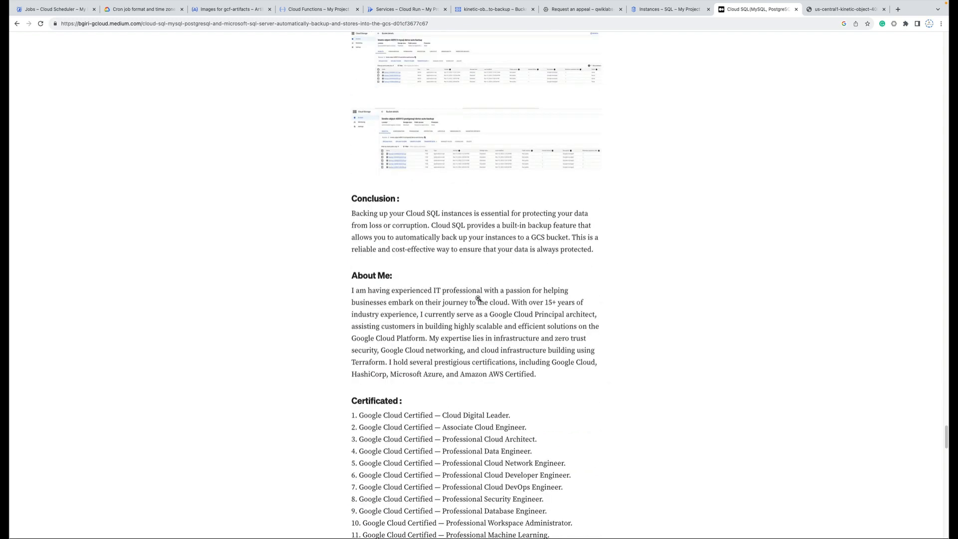
scroll(478, 298, down, 20)
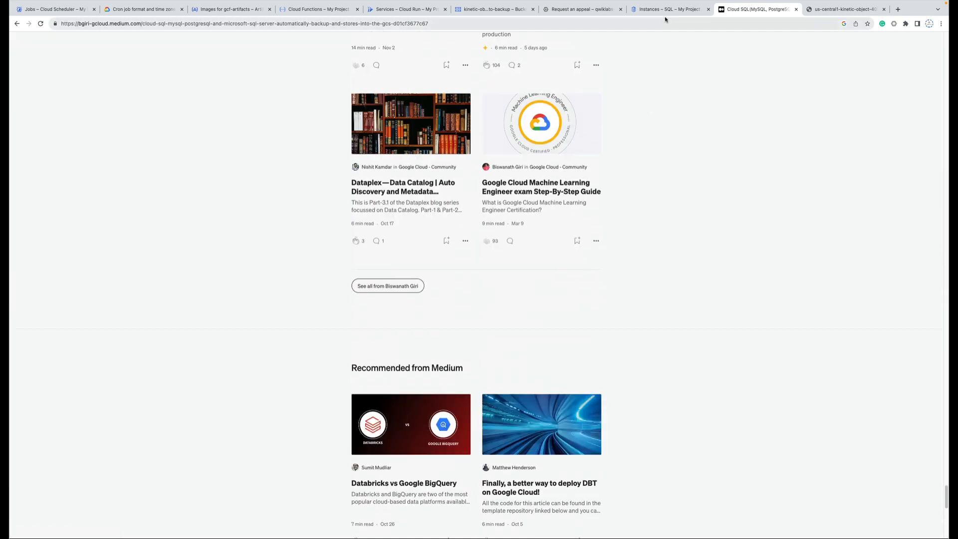
click(665, 16)
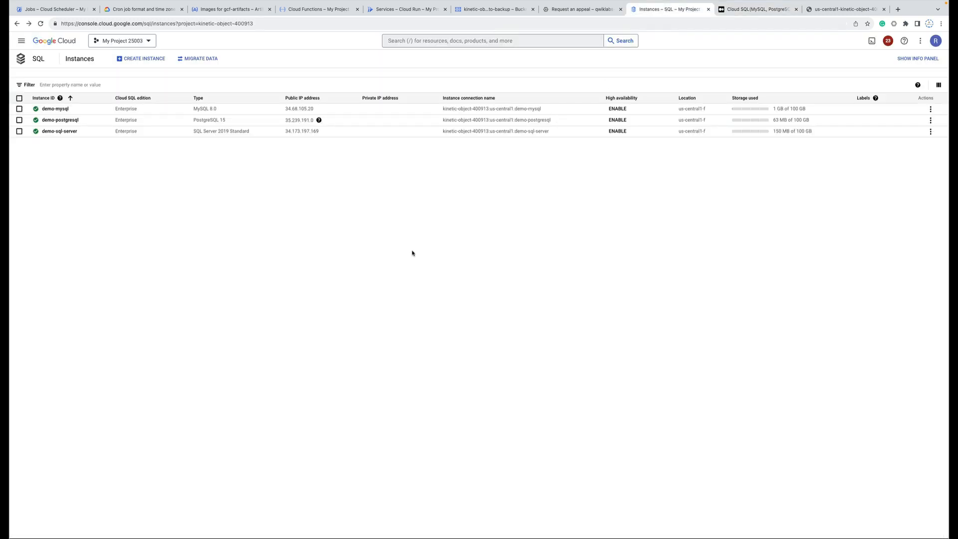